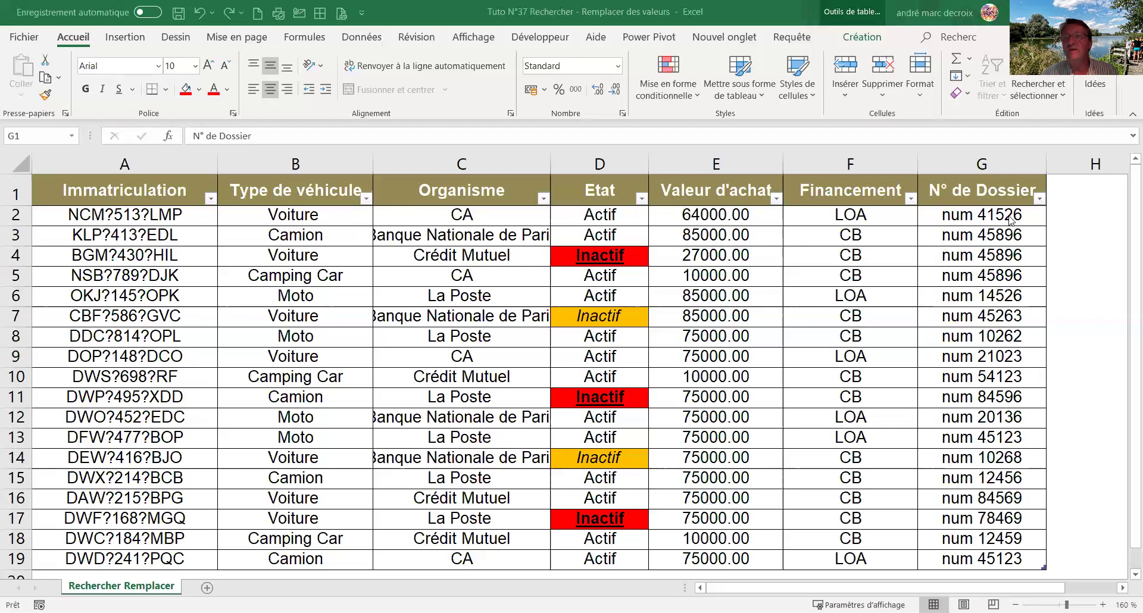
- Examine the sort and filter options of the N° de Dossier column
left_click(1041, 202)
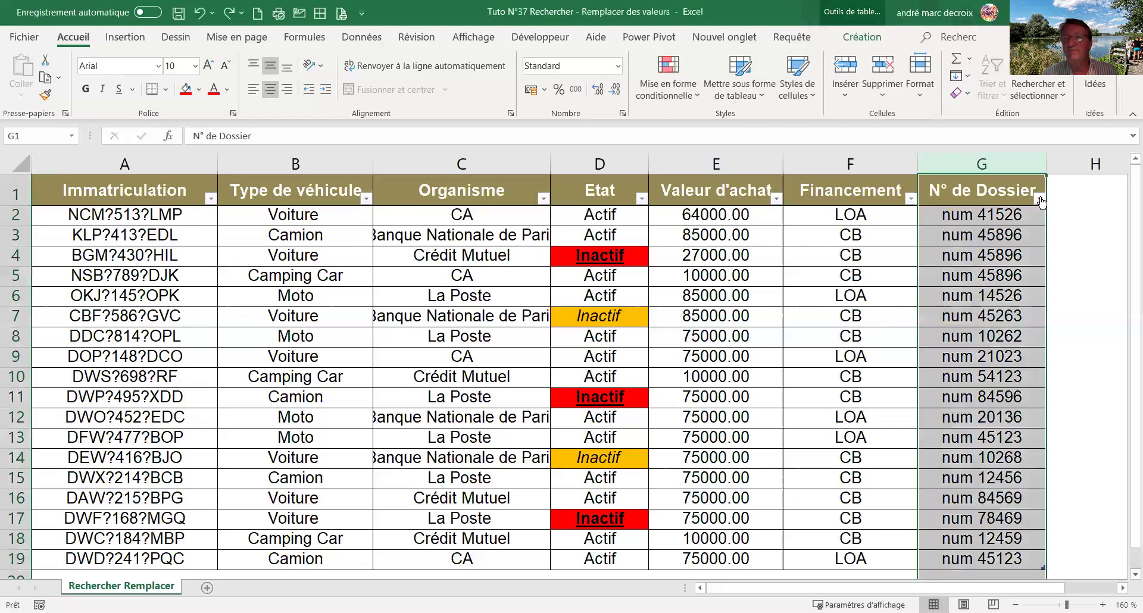
left_click(1040, 199)
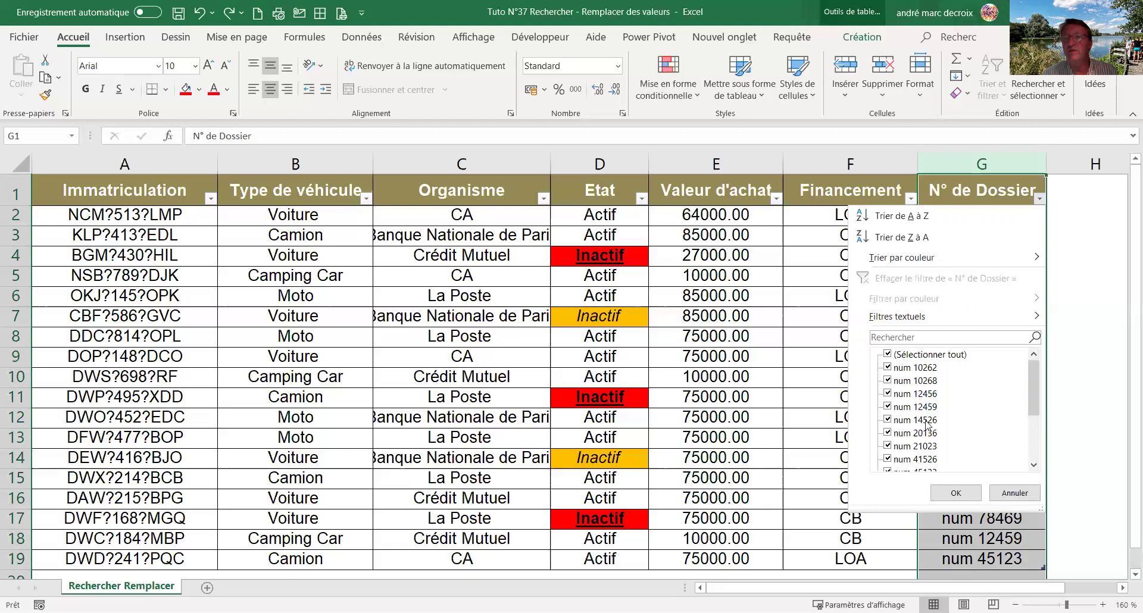
left_click(949, 492)
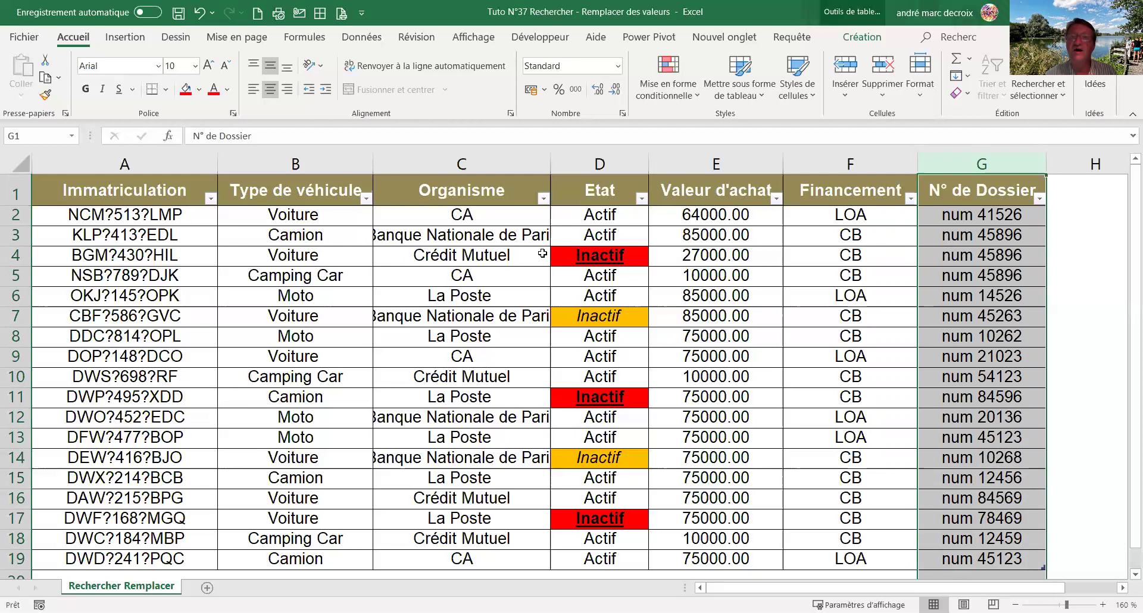
key("ctrl+h")
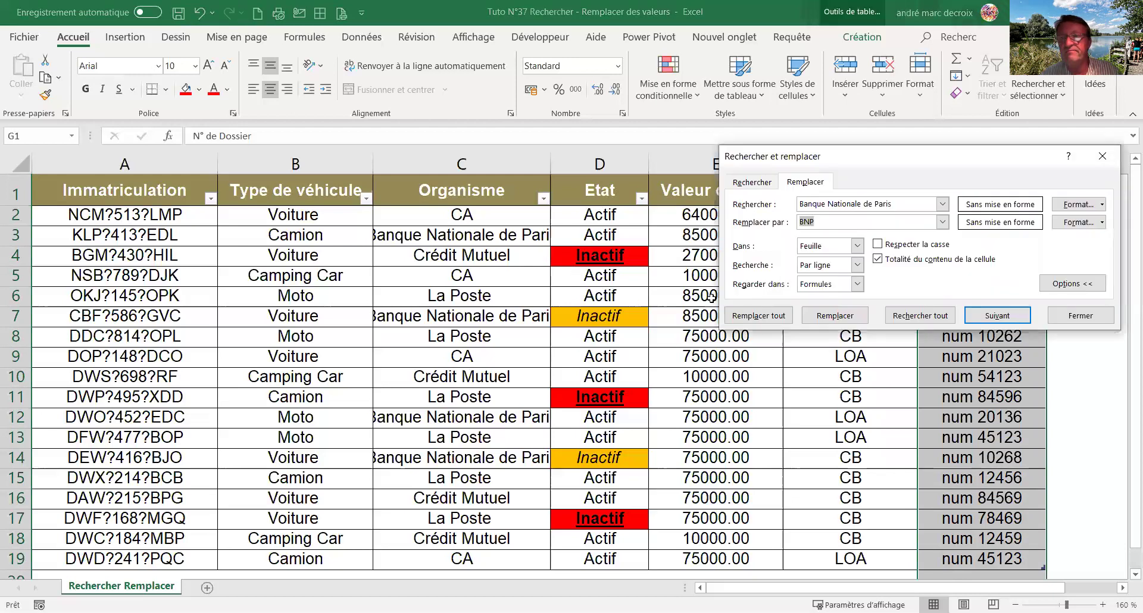
left_click(1053, 282)
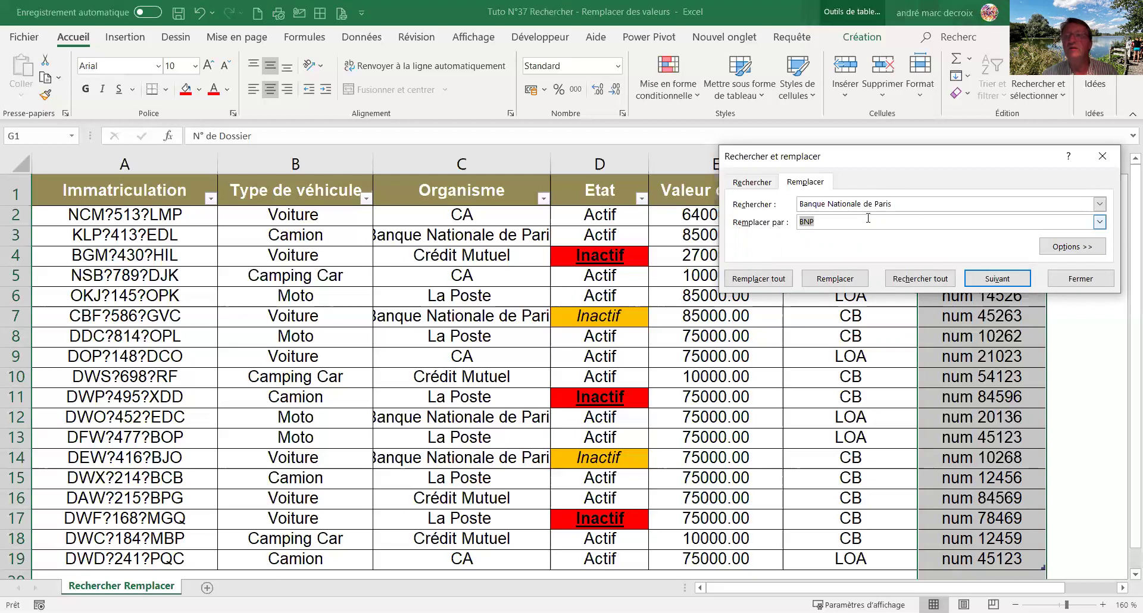
left_click(1101, 157)
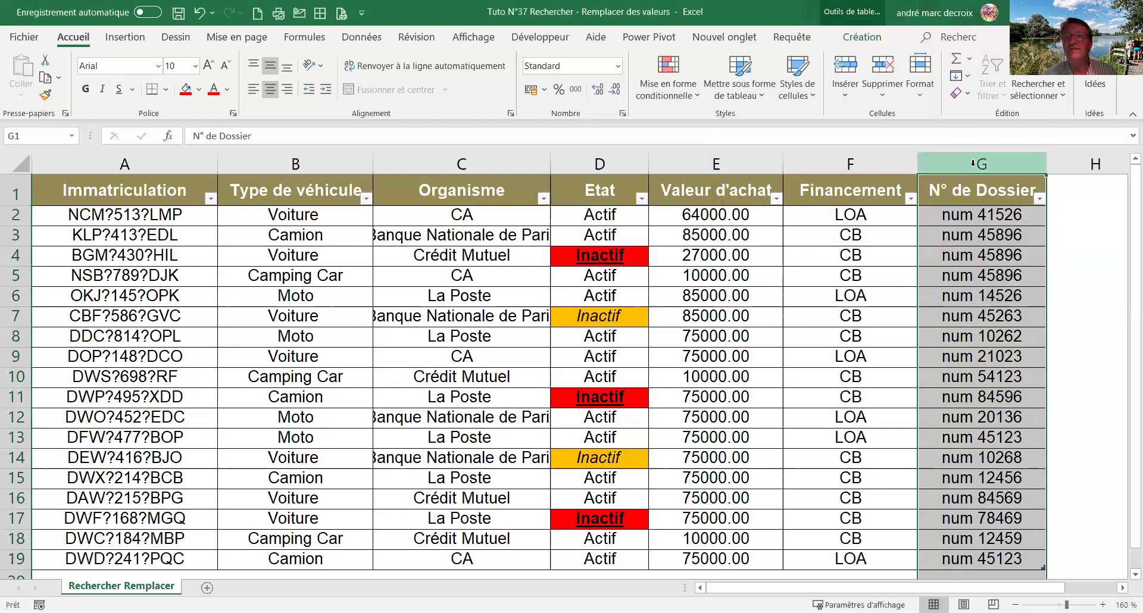
- Replace every "Banque Nationale de Paris" with "BNP" in the Organisme column
left_click(1063, 93)
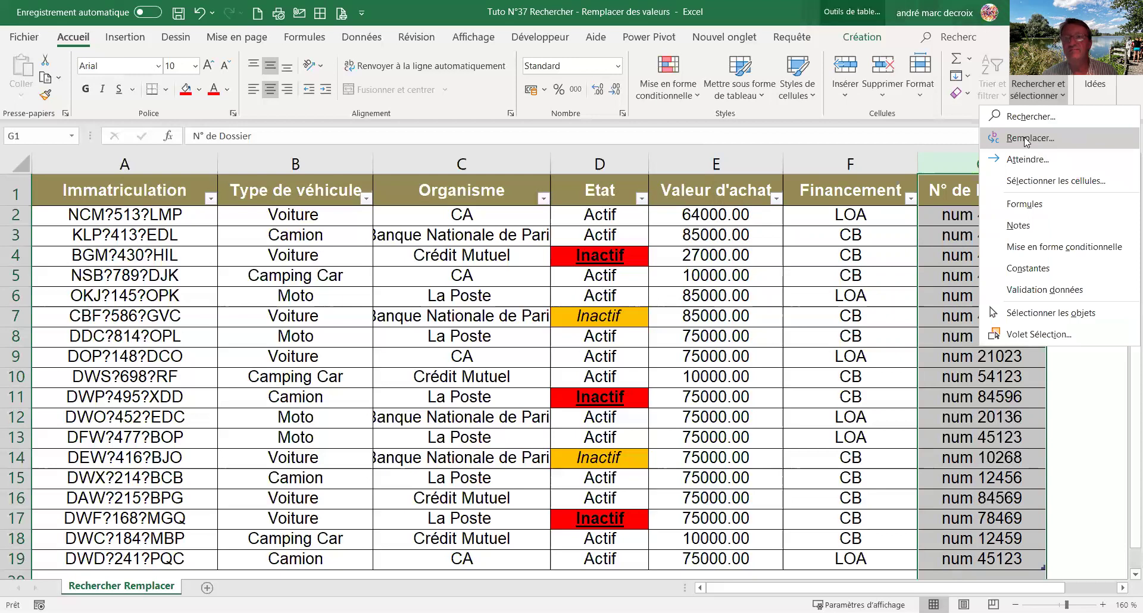
left_click(1026, 138)
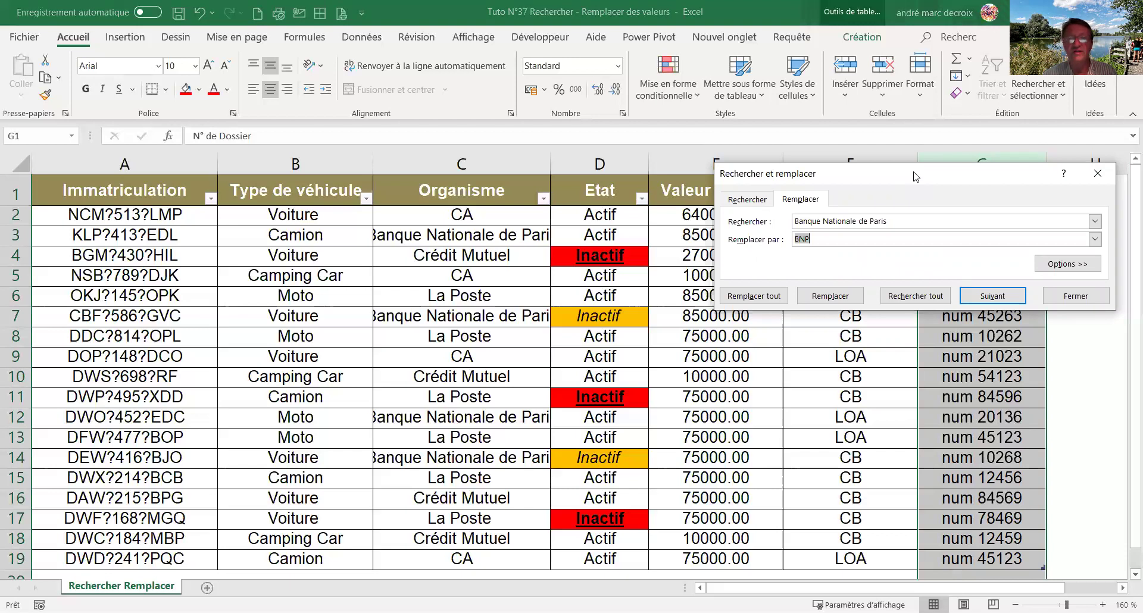
left_click_drag(916, 177, 549, 59)
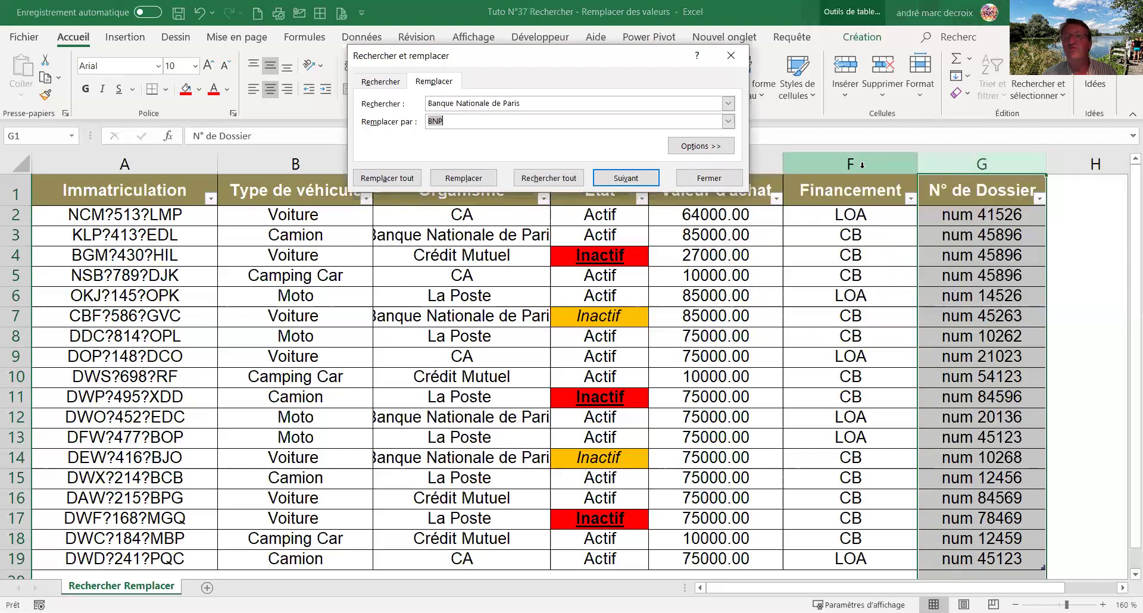
left_click(938, 216)
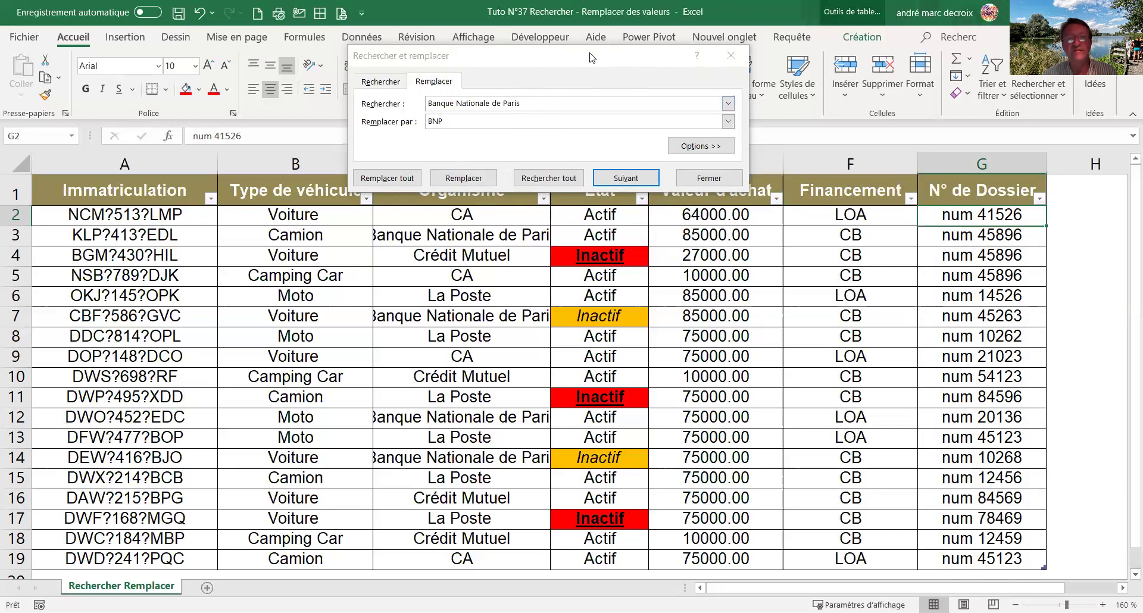
left_click_drag(590, 58, 831, 168)
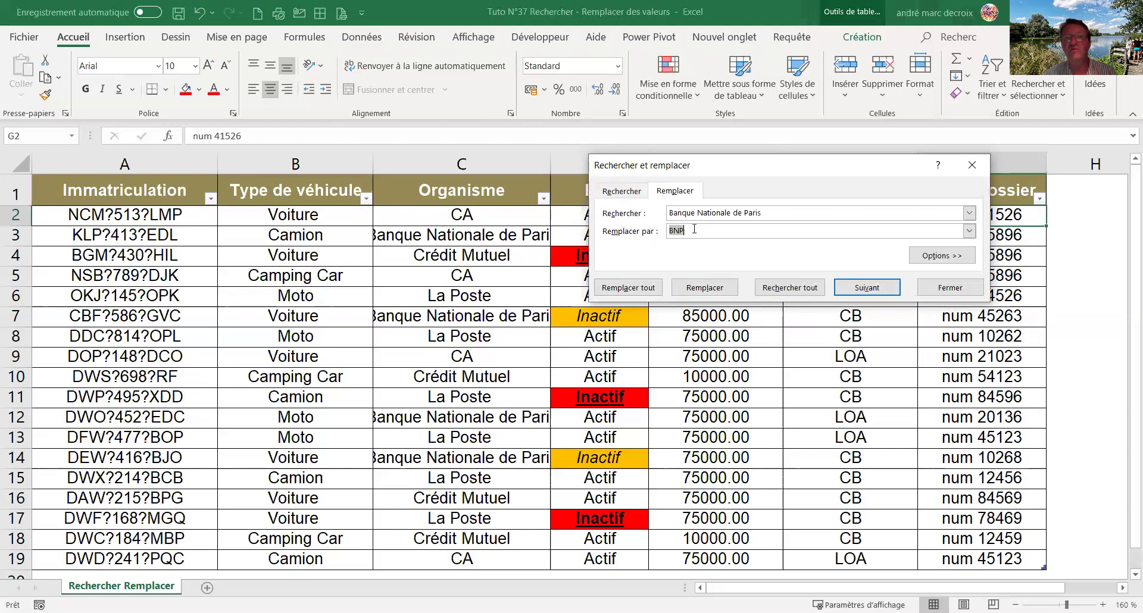
left_click(506, 164)
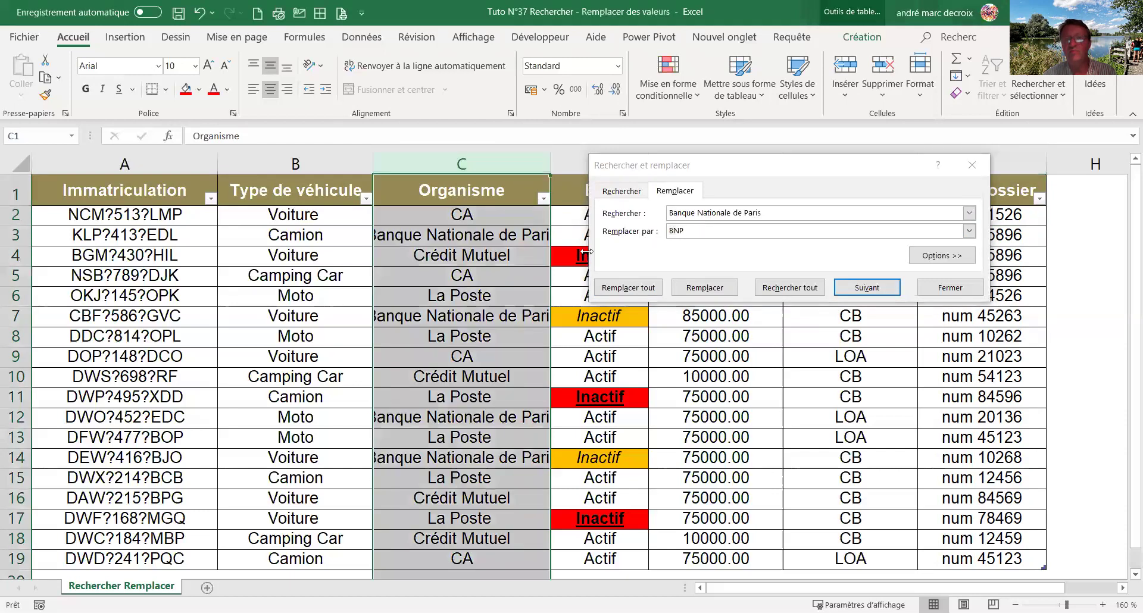
left_click(616, 291)
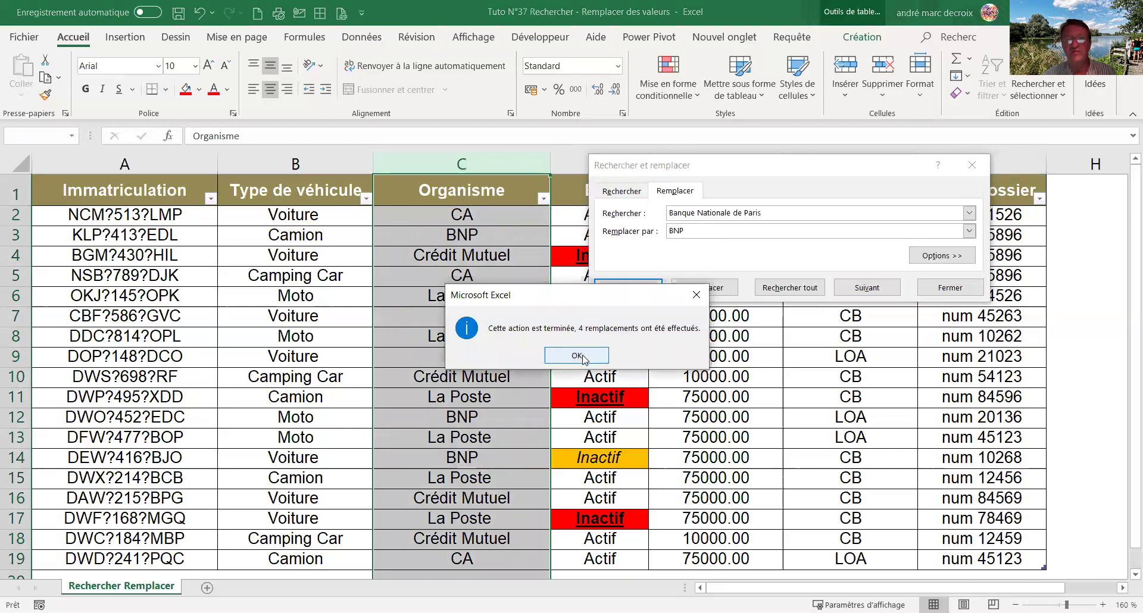
left_click(577, 356)
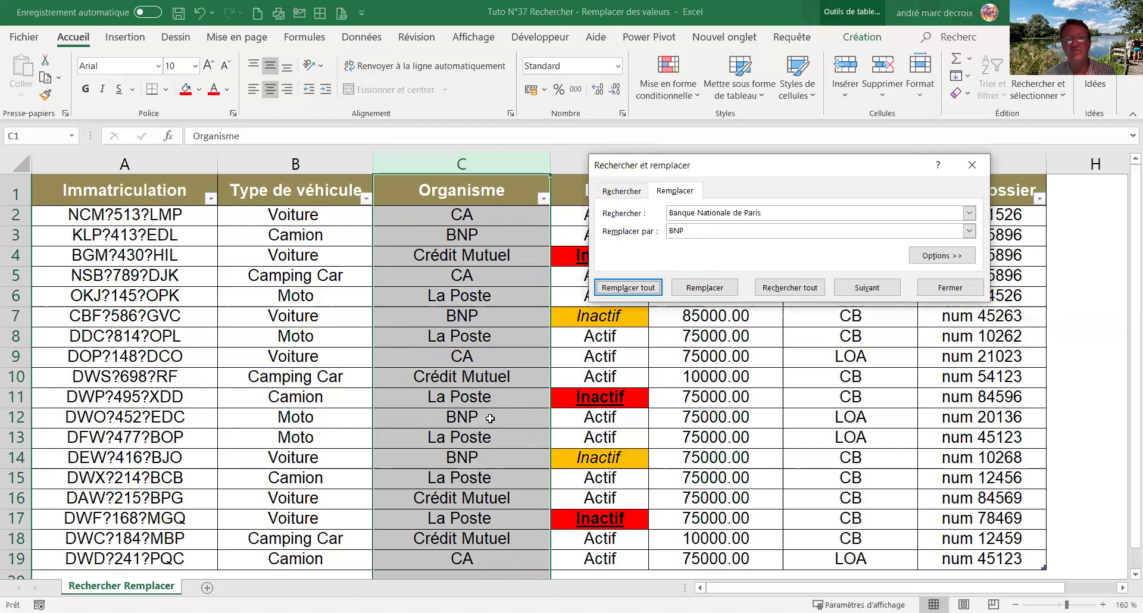
left_click(953, 287)
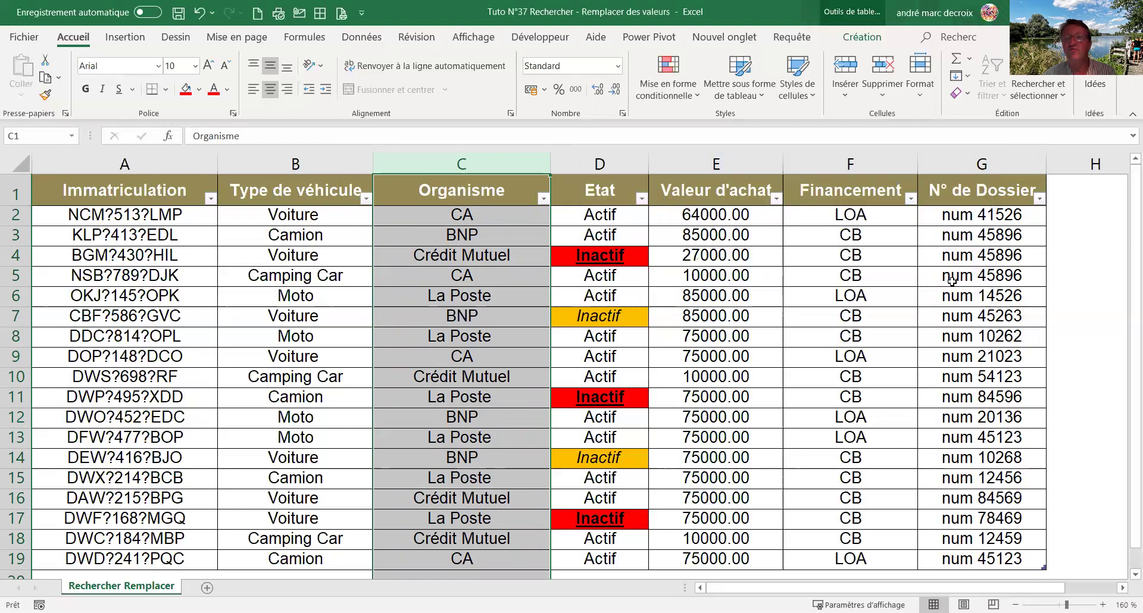
- Set Find and Replace to search for "num" with an empty replacement text
left_click(939, 216)
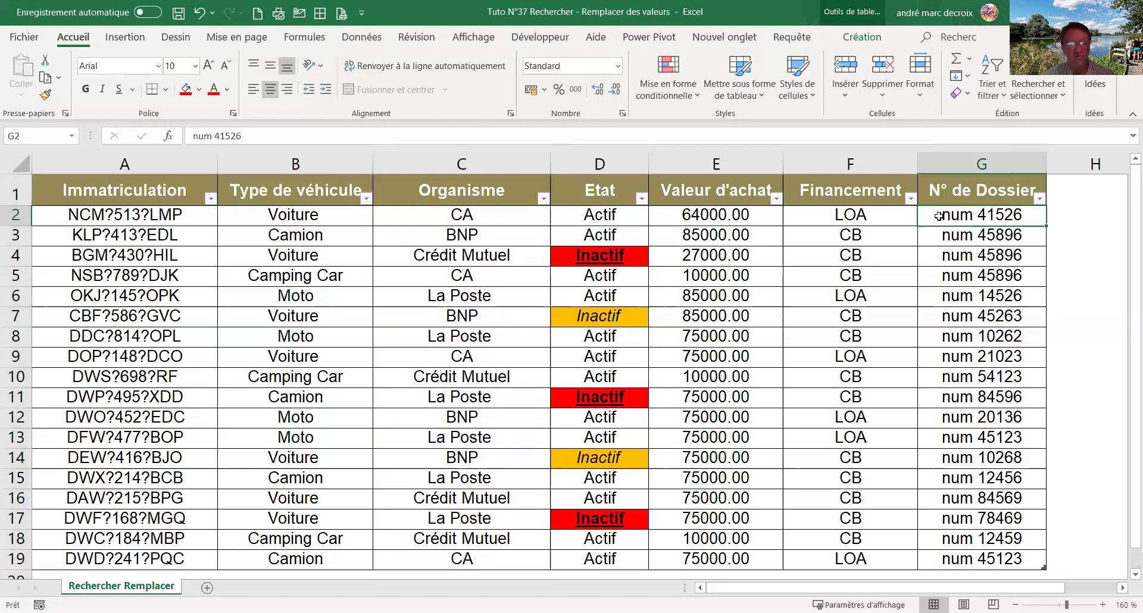
key("ctrl+h")
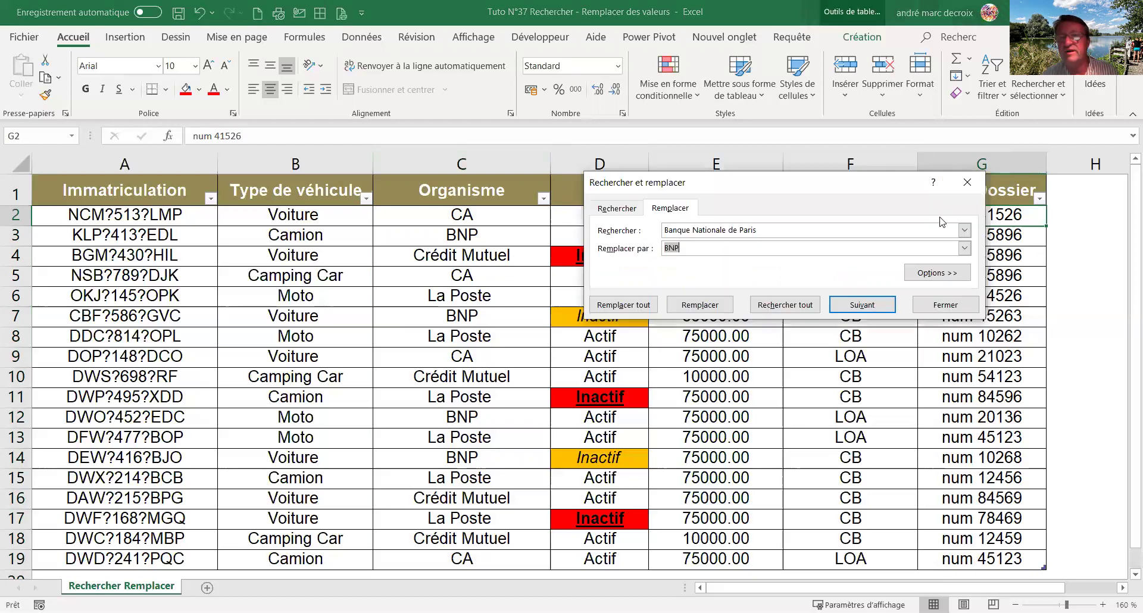
left_click(778, 230)
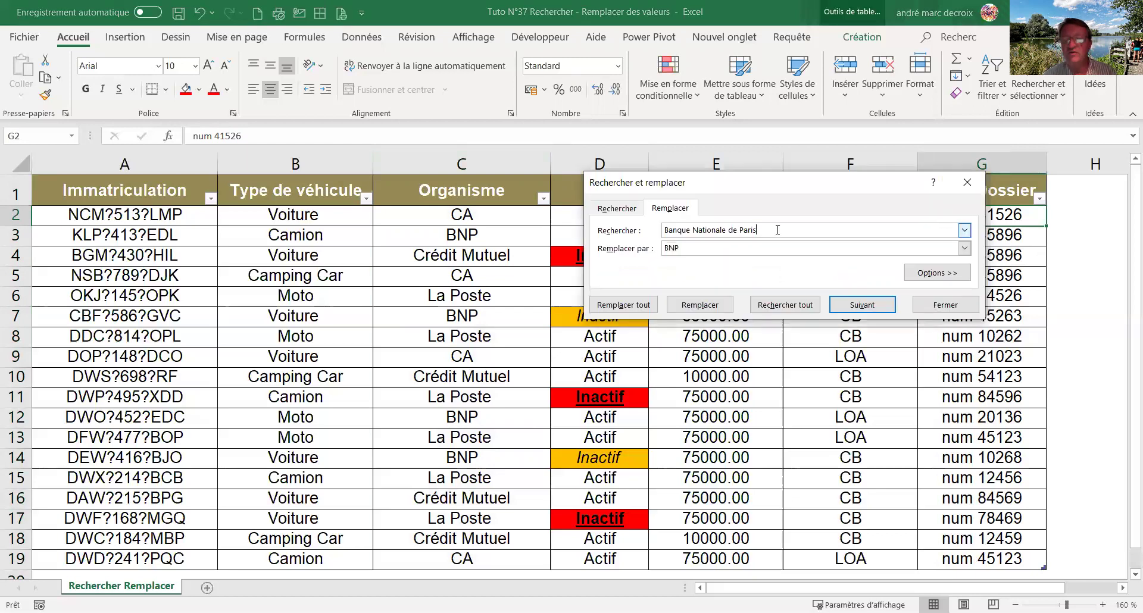
key("BackSpace")
key("BackSpace")
key("BackSpace")
key("BackSpace")
key("BackSpace")
key("BackSpace")
key("BackSpace")
key("BackSpace")
key("BackSpace")
key("BackSpace")
key("BackSpace")
key("BackSpace")
key("BackSpace")
key("BackSpace")
key("BackSpace")
key("BackSpace")
key("BackSpace")
key("BackSpace")
key("BackSpace")
key("BackSpace")
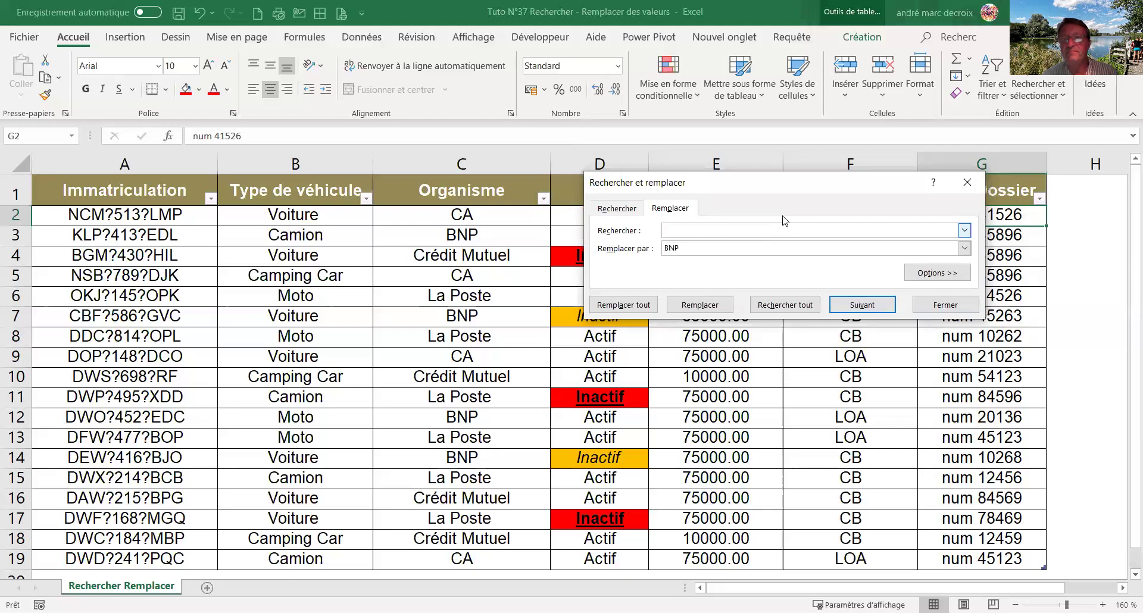
type("num")
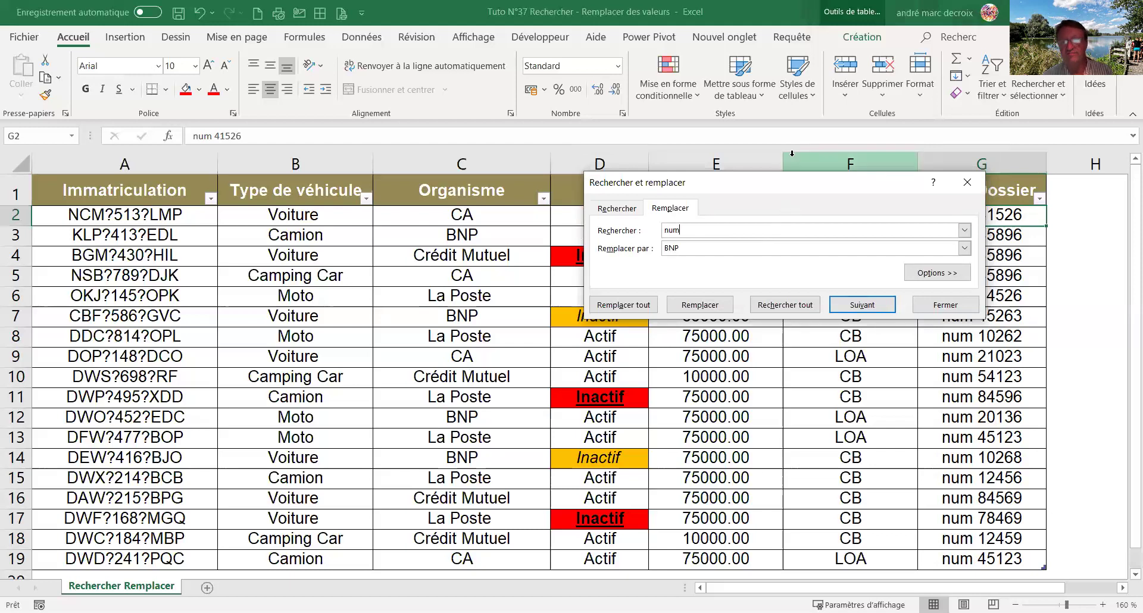
left_click(687, 249)
key("BackSpace")
key("BackSpace")
key("BackSpace")
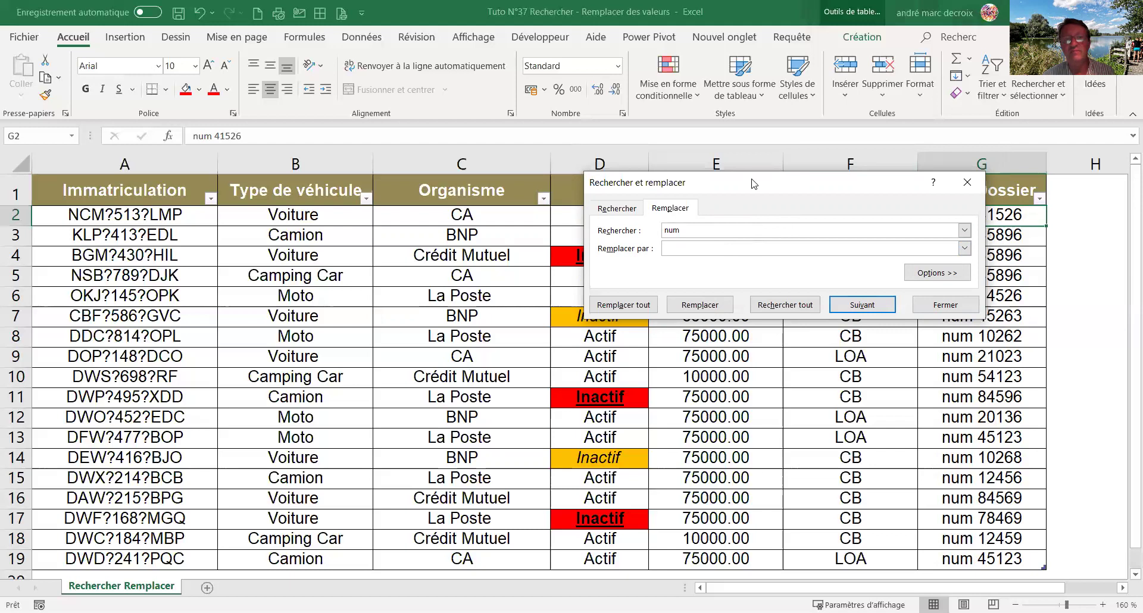
- Select the N° de Dossier column and try to replace all occurrences of "num" in it with nothing
left_click_drag(753, 183, 477, 140)
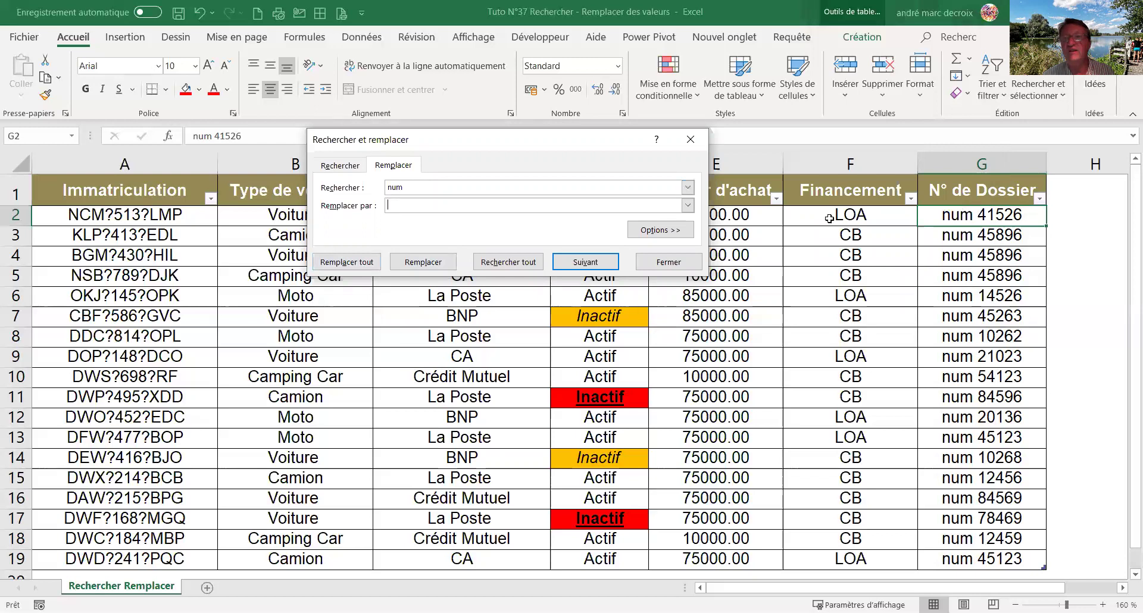
left_click(953, 160)
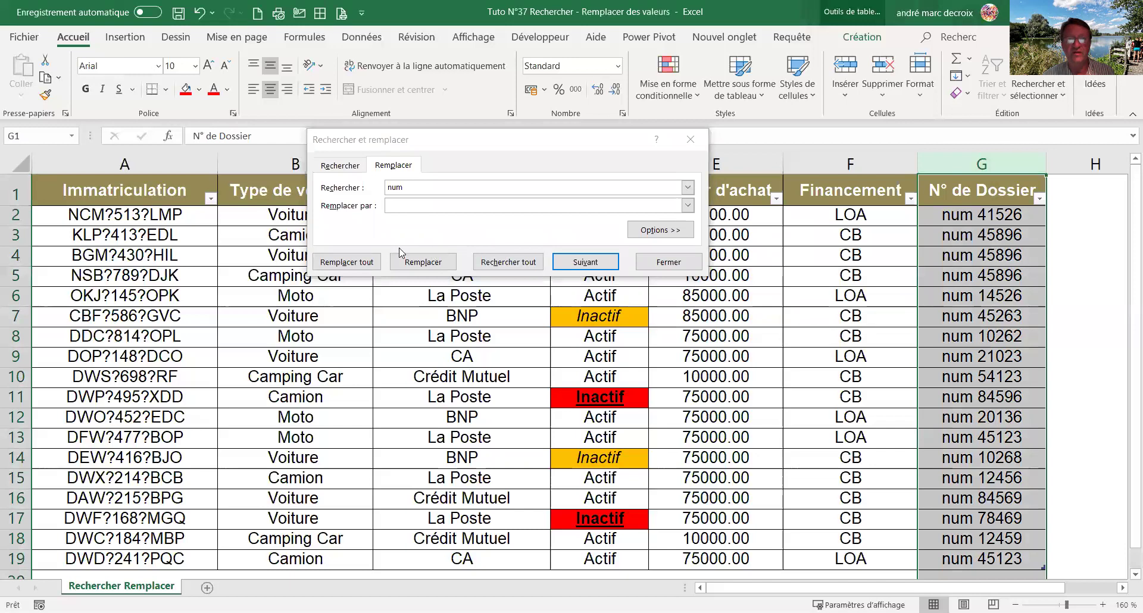
left_click(368, 265)
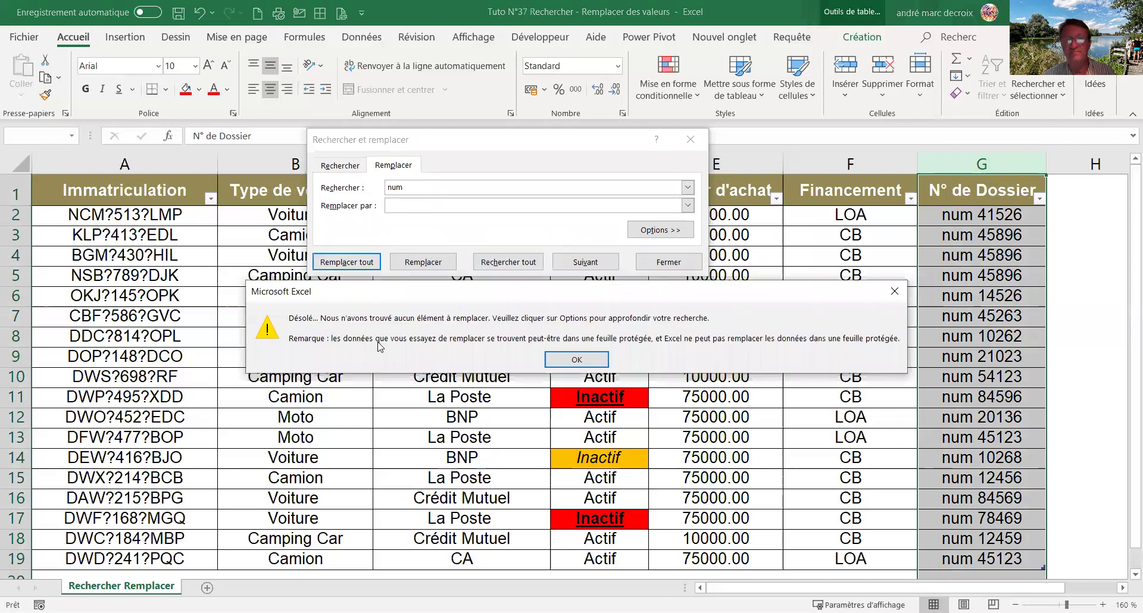
left_click(555, 360)
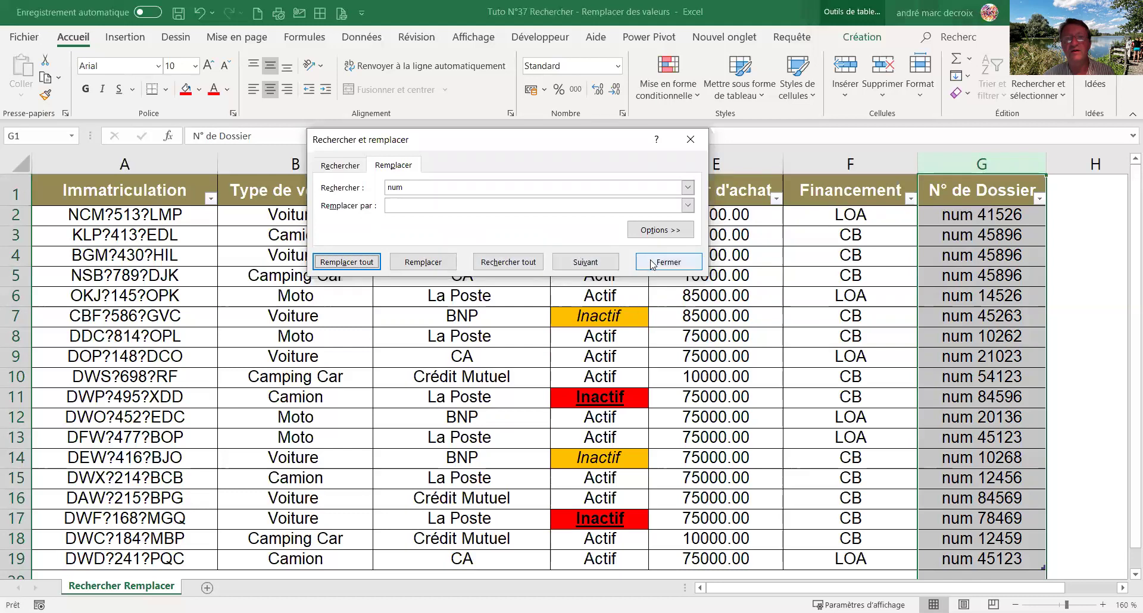
- Turn off matching of the entire cell contents in the Find and Replace options and close the dialog
left_click(662, 233)
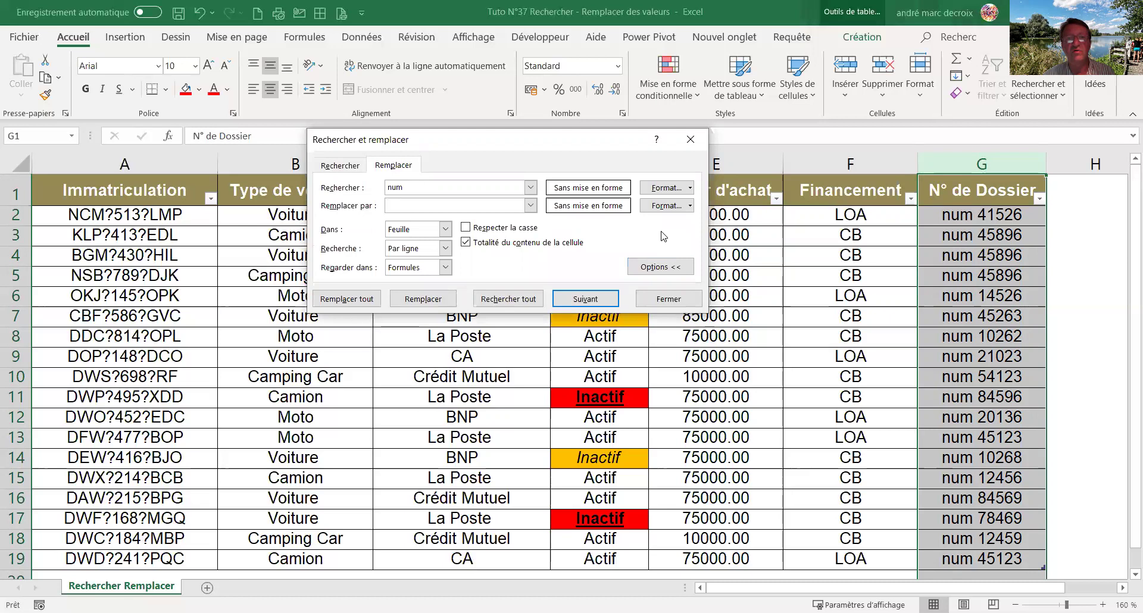
left_click(466, 243)
left_click(655, 302)
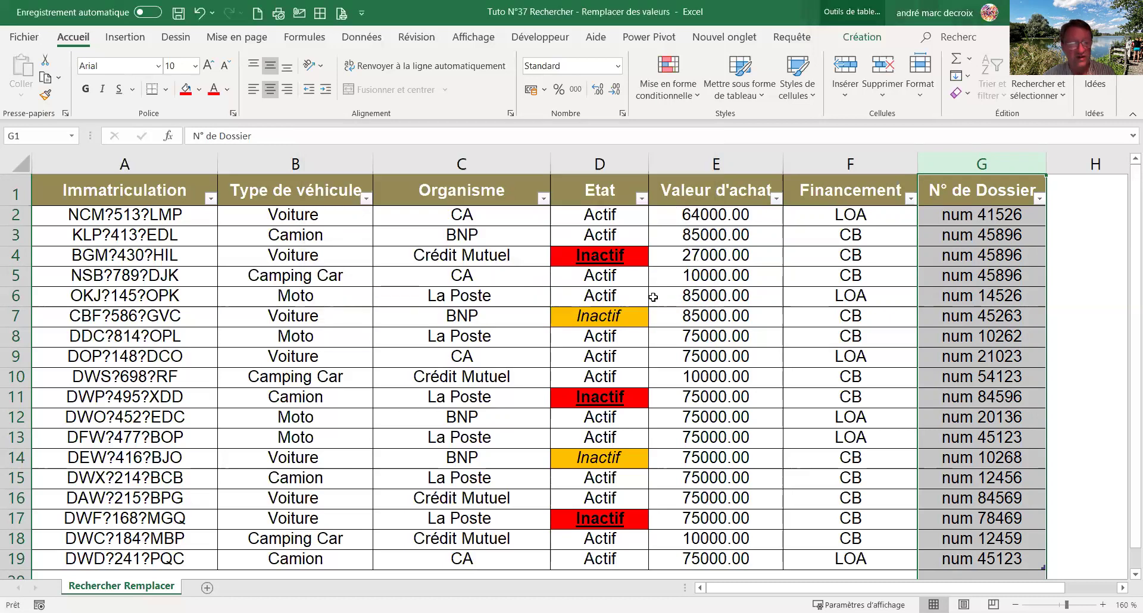
- Replace all "num" prefixes in the N° de Dossier column with nothing and check the column's sort and filter options
key("ctrl+h")
left_click(435, 222)
key("BackSpace")
key("BackSpace")
key("BackSpace")
type("num")
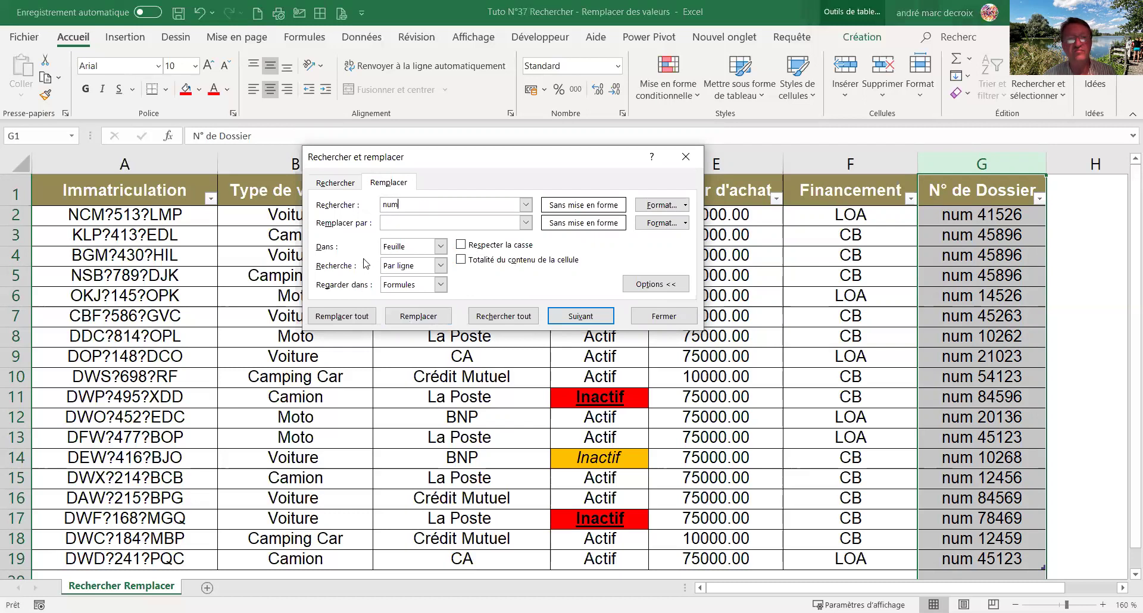
left_click(353, 316)
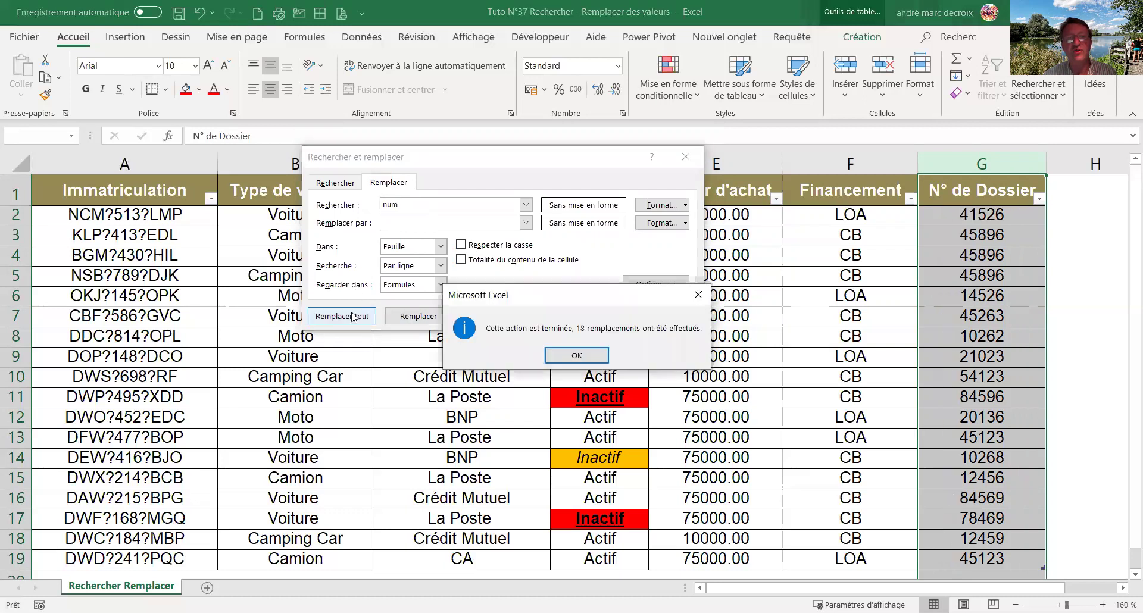
left_click(574, 356)
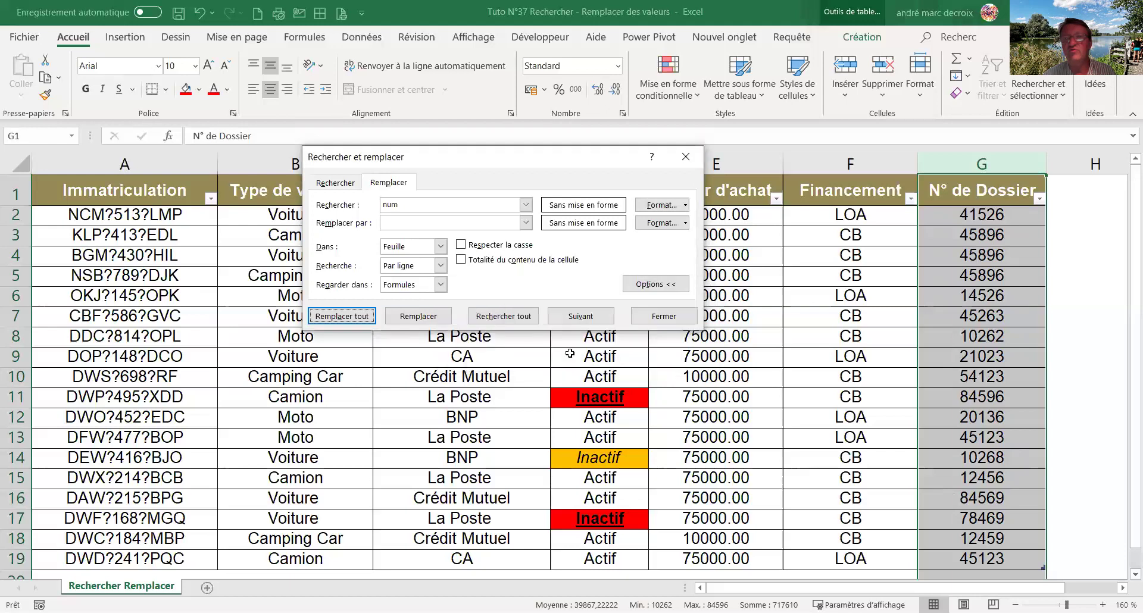
left_click(641, 323)
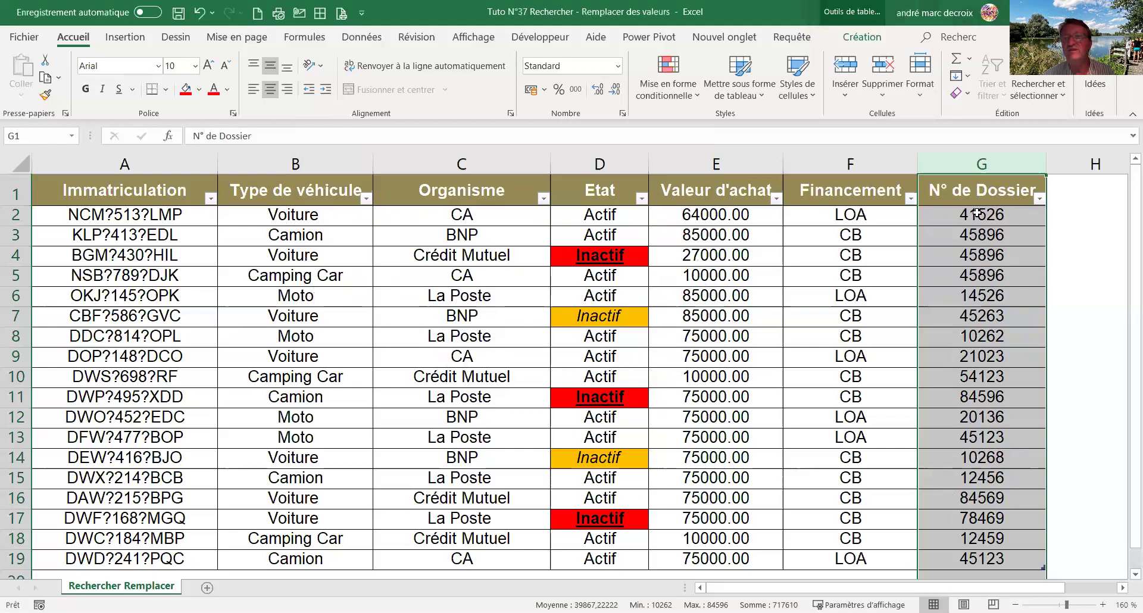
left_click(1039, 198)
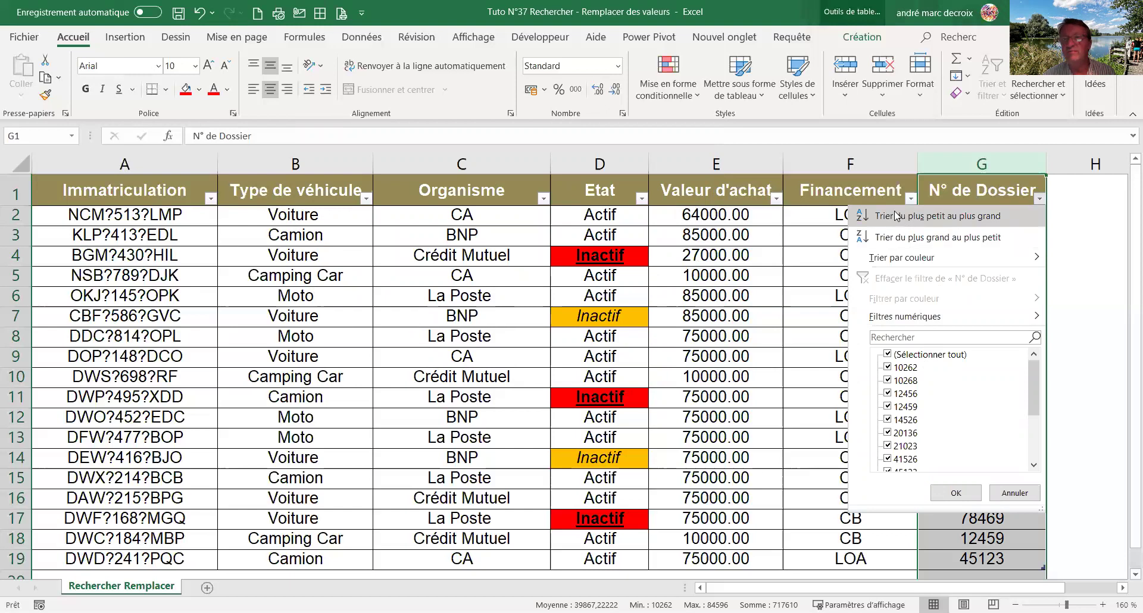
left_click(832, 238)
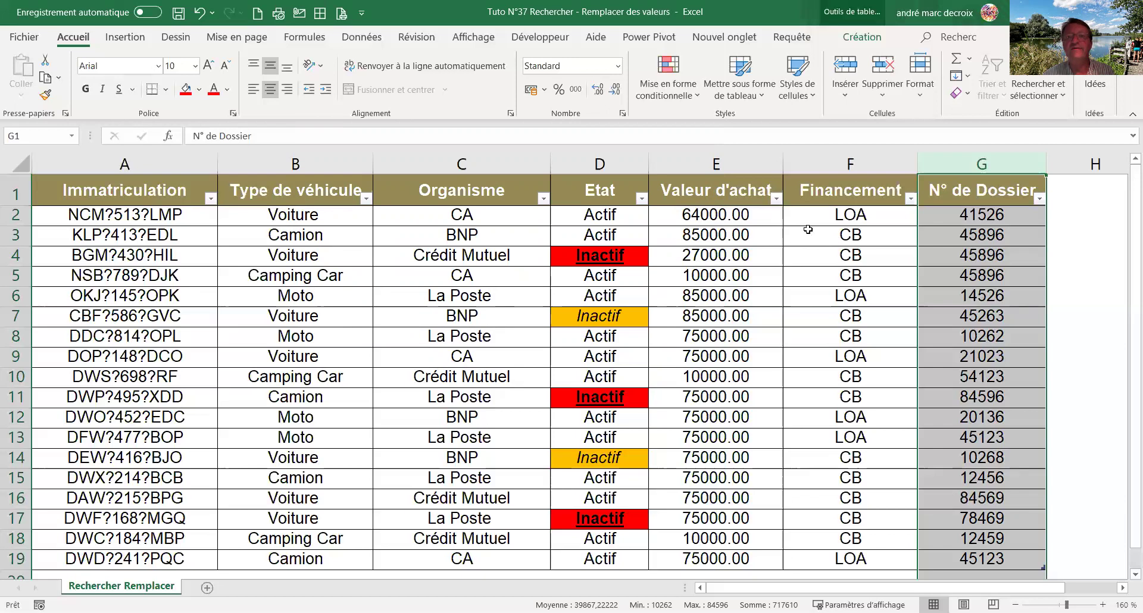
- Set Find and Replace to search for "." and replace it with ",", with the extra options collapsed
left_click(727, 219)
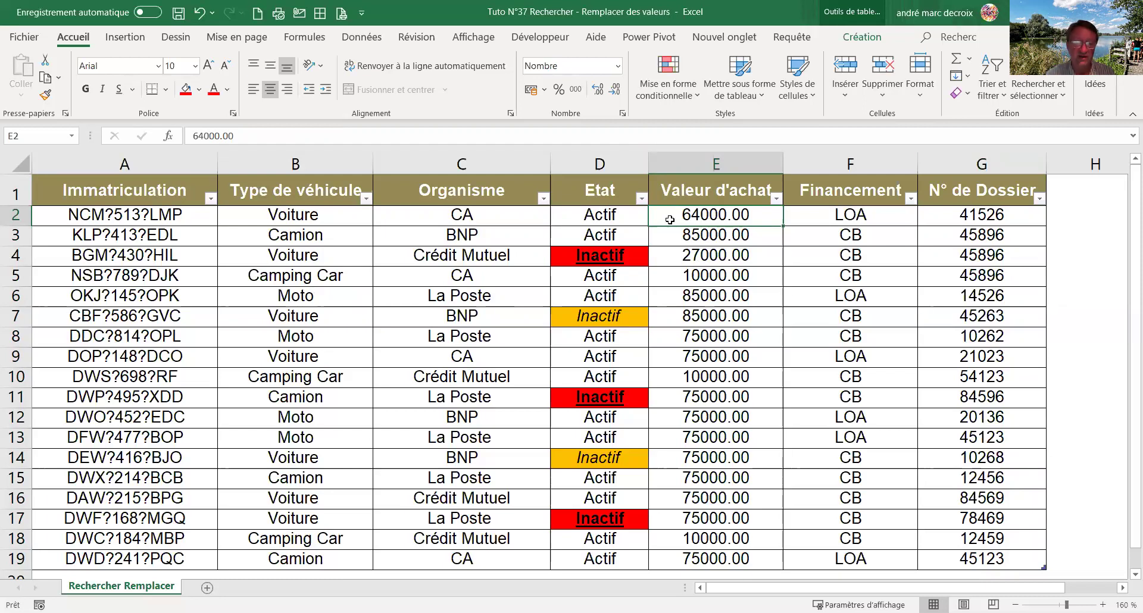
key("ctrl+h")
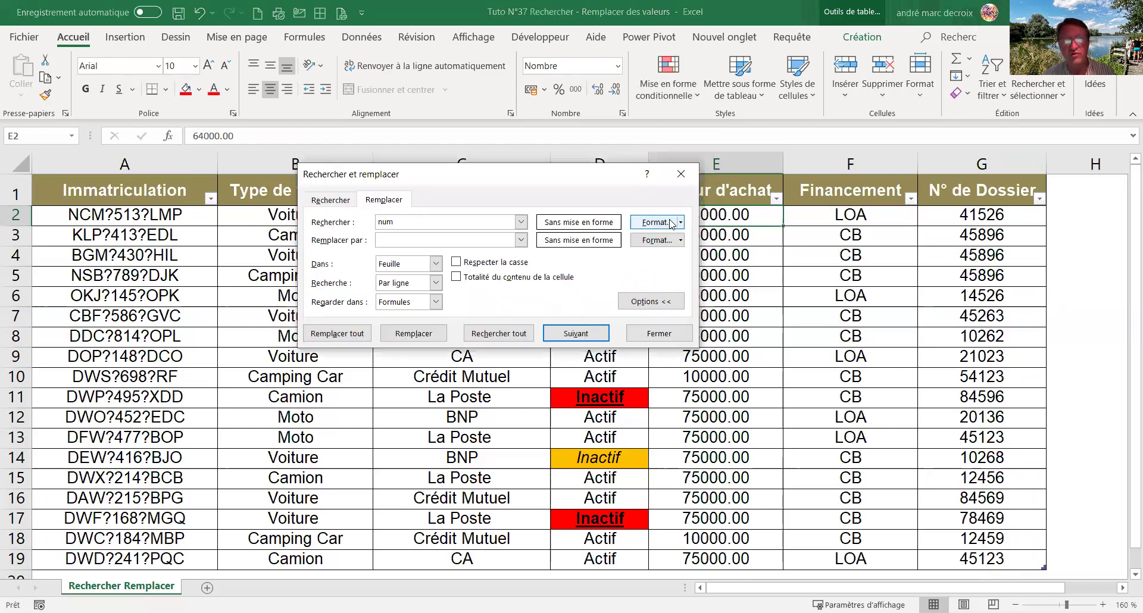
left_click(653, 300)
left_click(405, 220)
key("BackSpace")
key("BackSpace")
key("BackSpace")
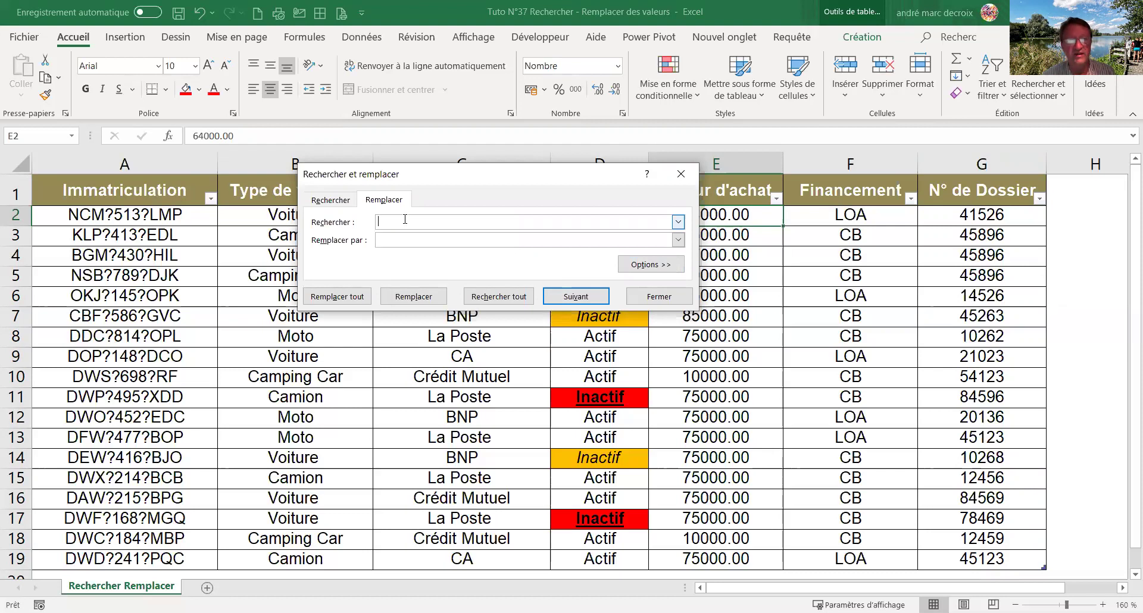
type(".")
left_click(394, 238)
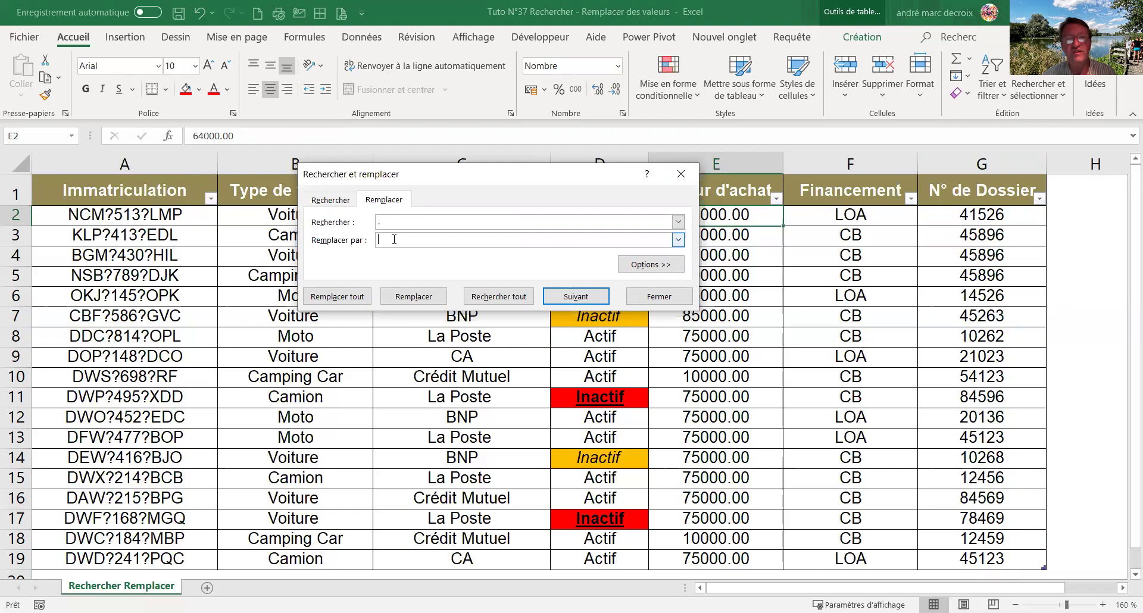
type(",")
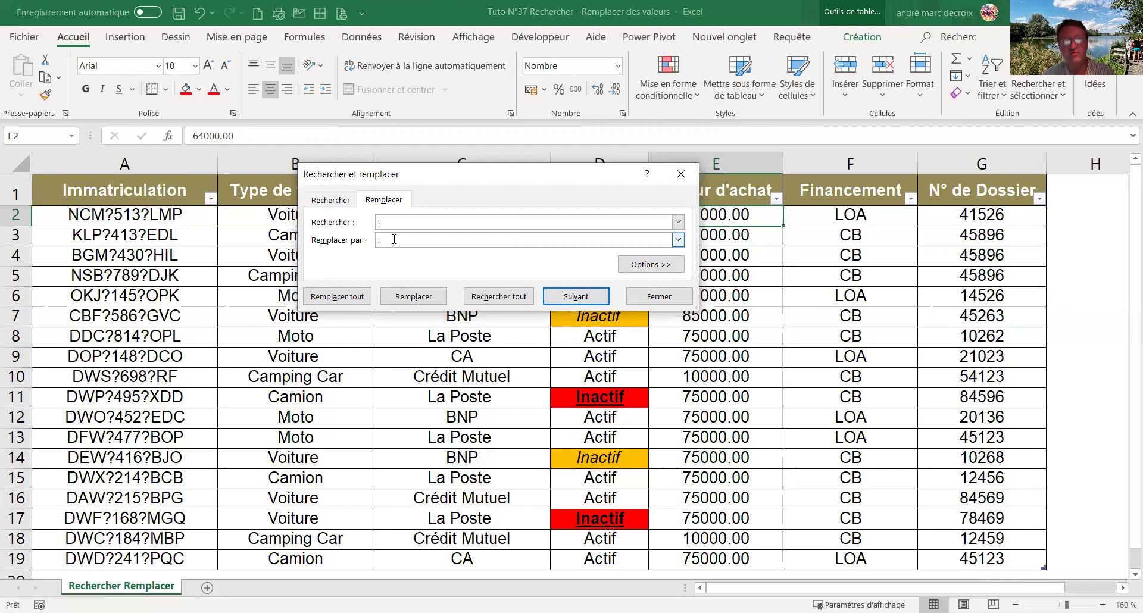
- Replace all periods with commas in the Valeur d'achat column and close Find and Replace
left_click(741, 162)
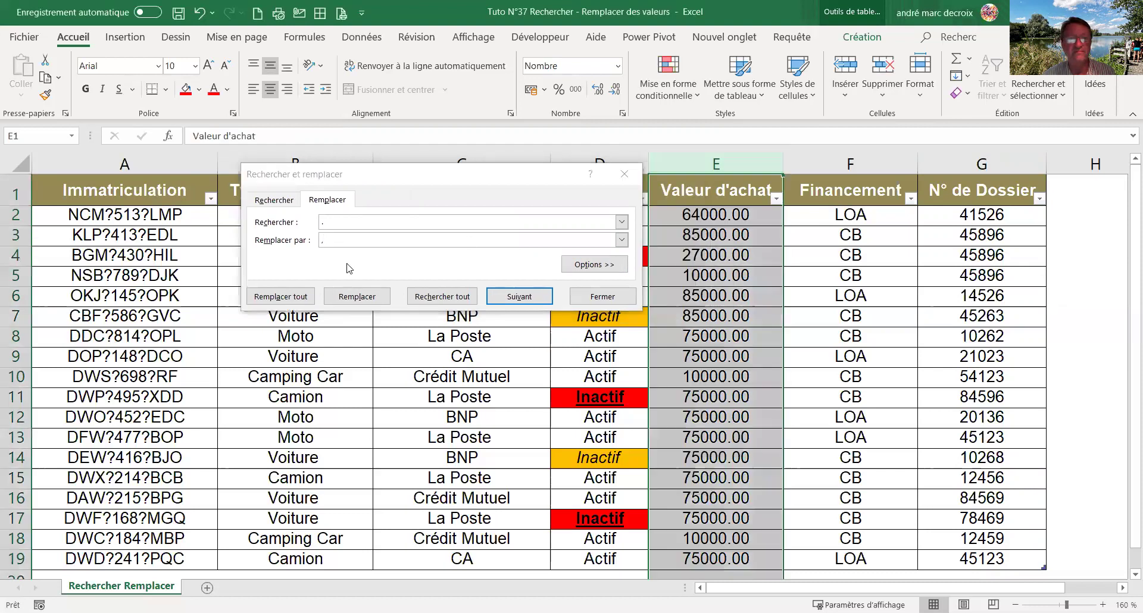
left_click(296, 298)
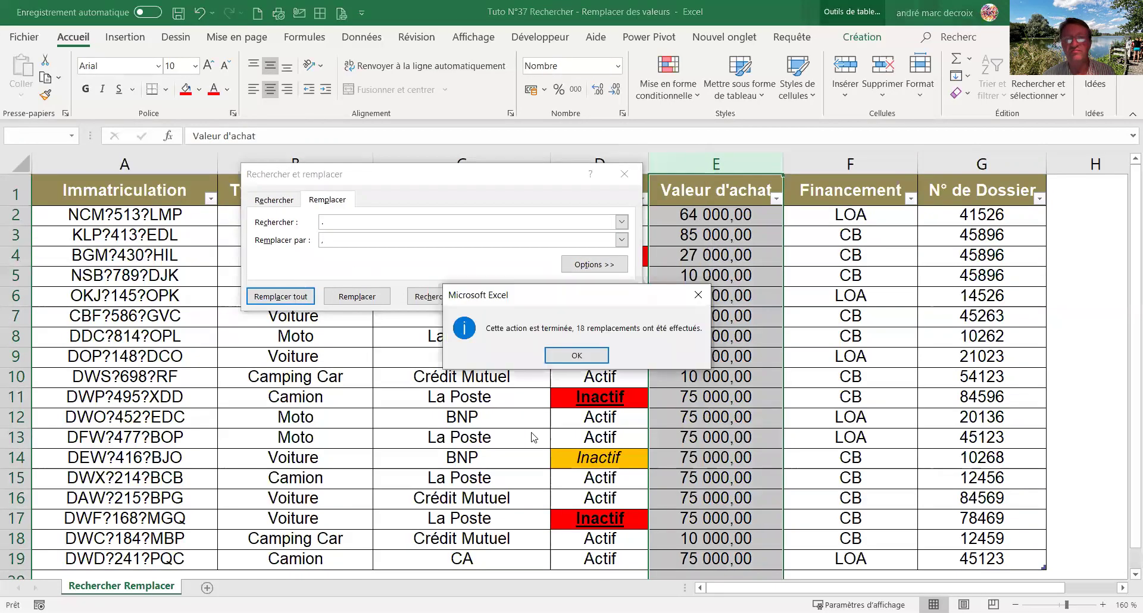
left_click(562, 355)
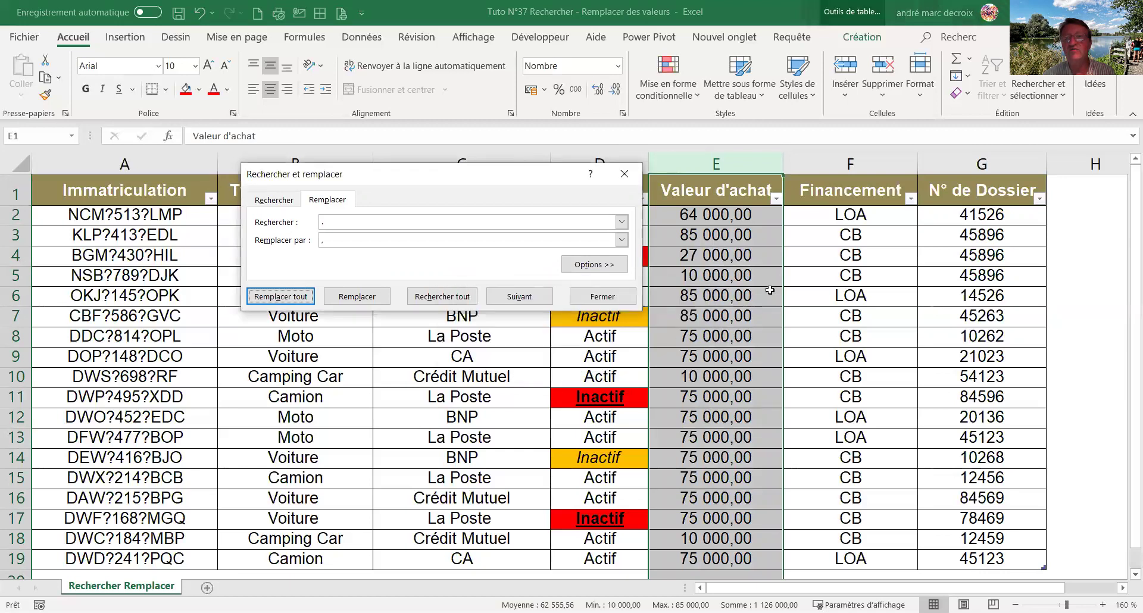
left_click_drag(684, 222, 686, 265)
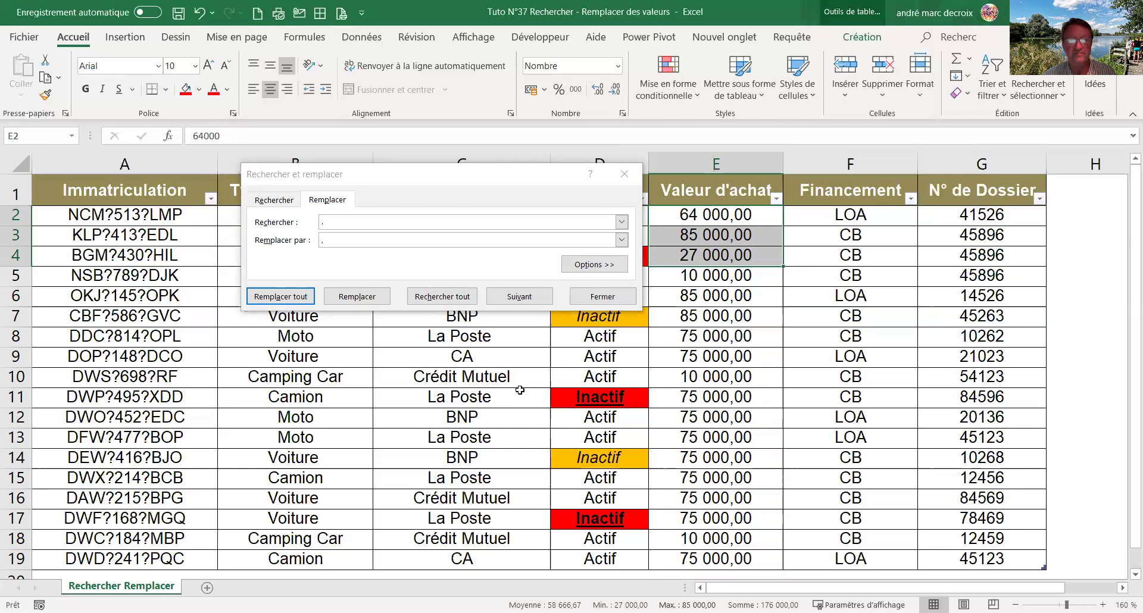
left_click(581, 296)
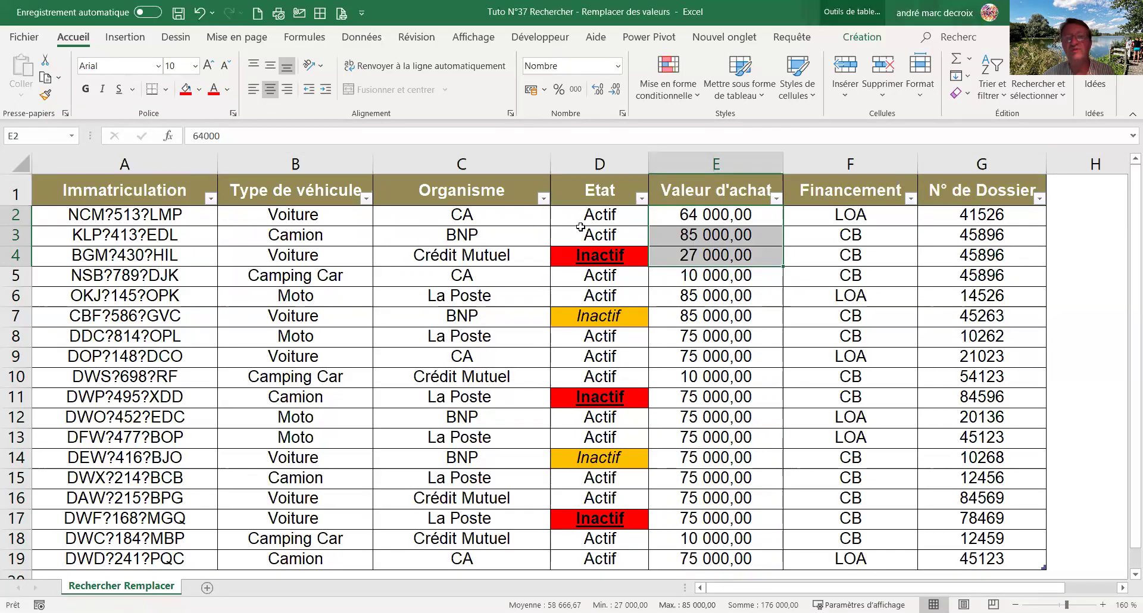
- Reopen Find and Replace from the red Inactif cell D4, clear the search text and expand the options
left_click(567, 260)
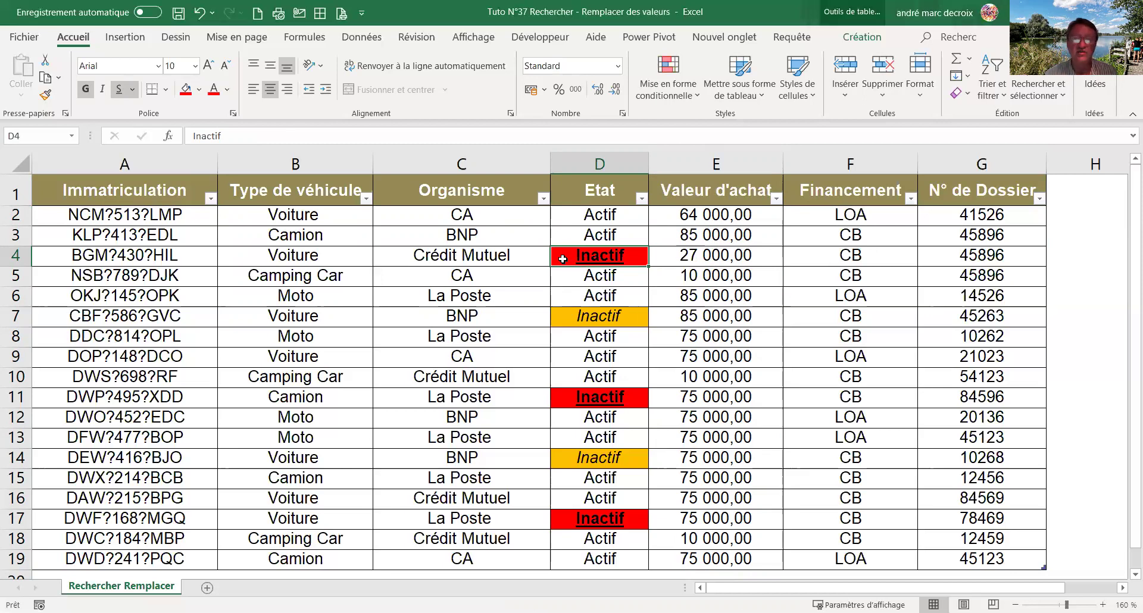
key("ctrl+h")
type(",")
left_click(326, 236)
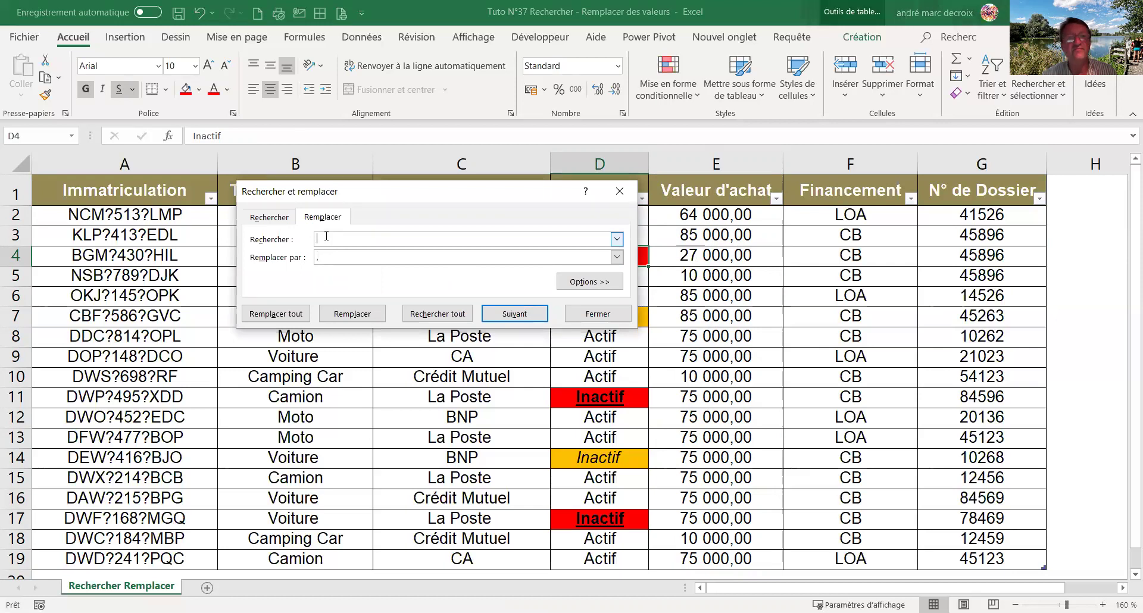
left_click(598, 282)
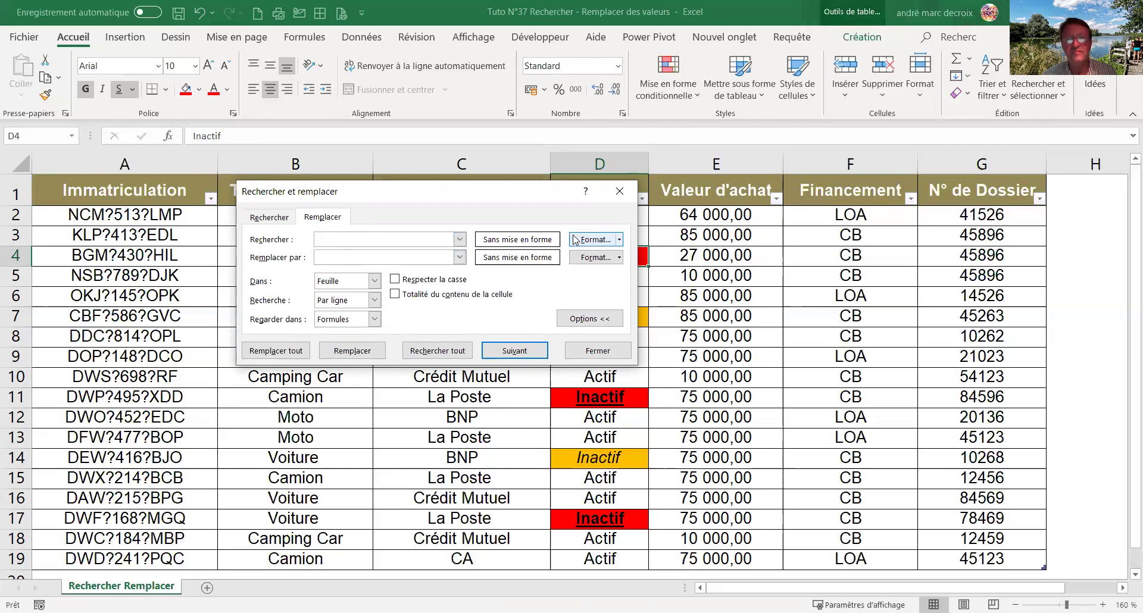
- Take the search format from the red, bold, underlined Inactif cell D4
left_click(620, 240)
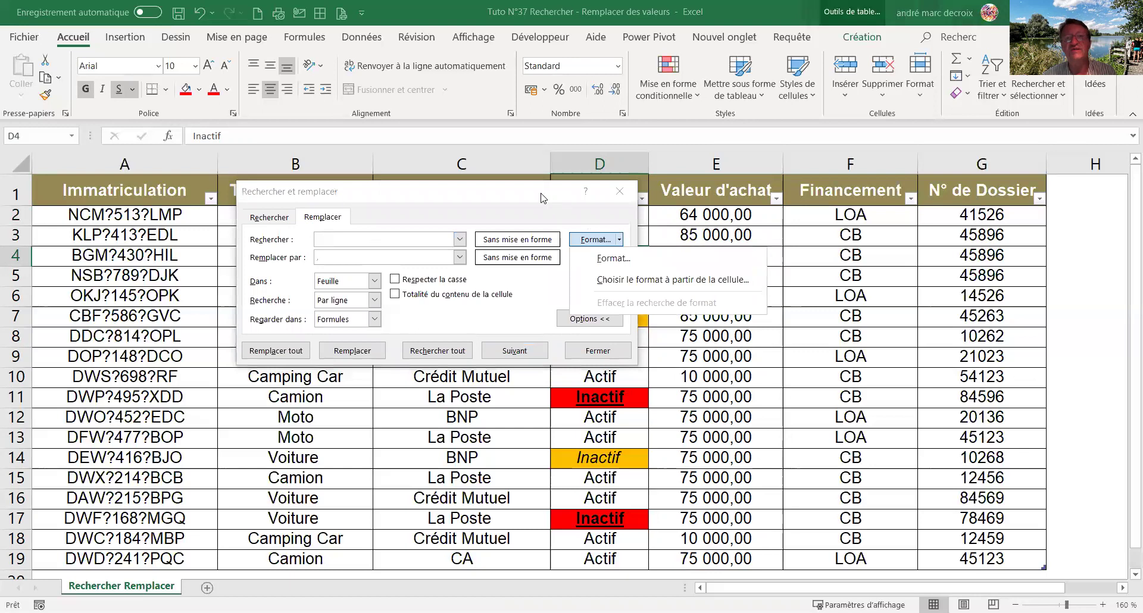
key("c")
left_click_drag(543, 198, 360, 176)
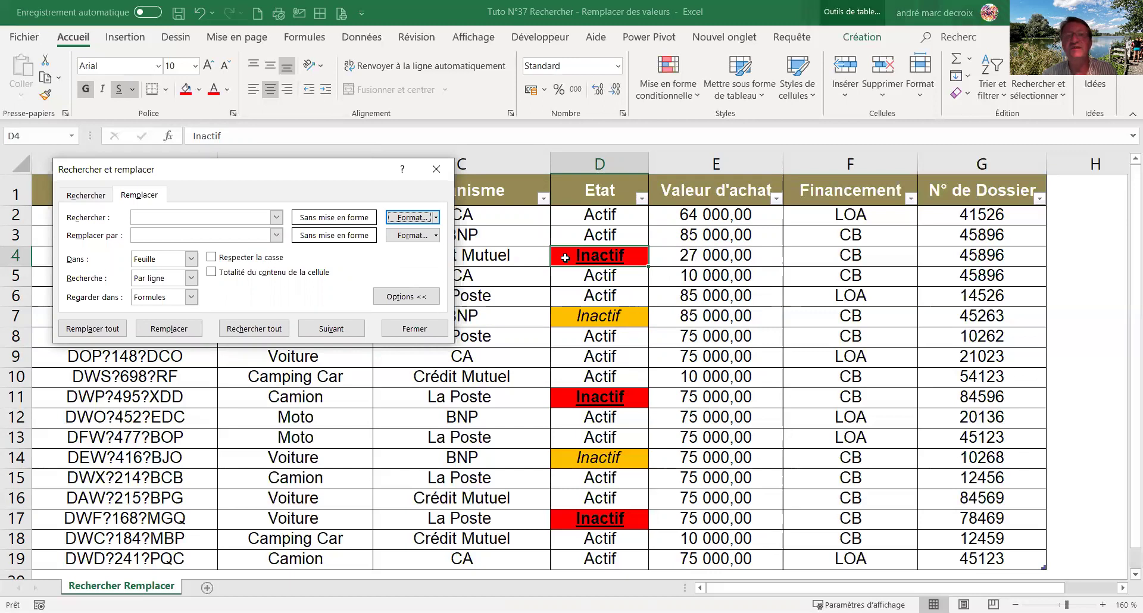
left_click(437, 219)
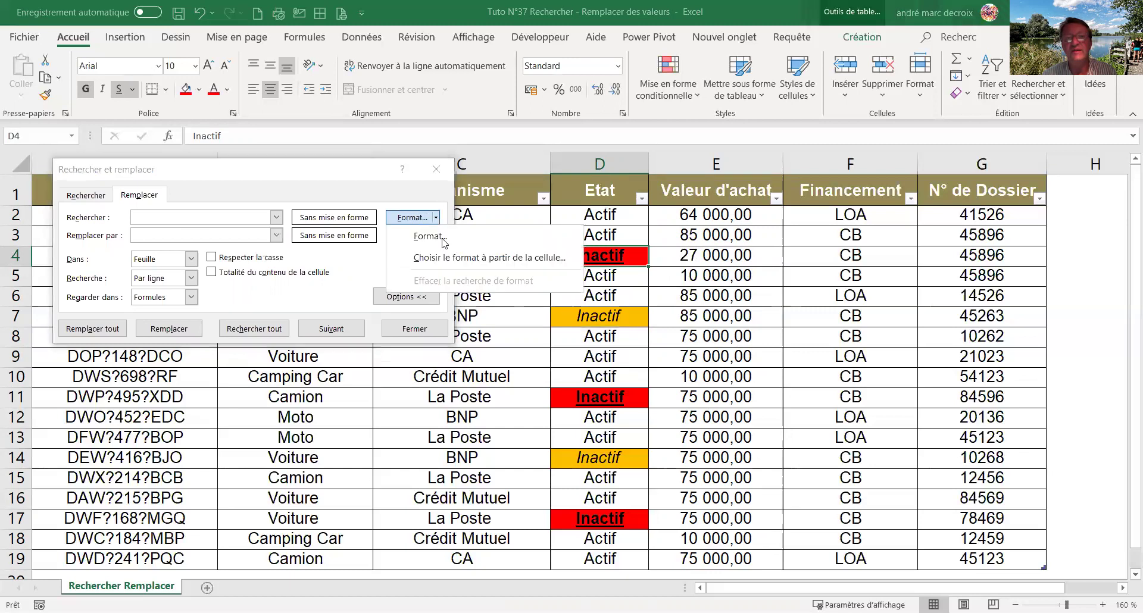
left_click(466, 260)
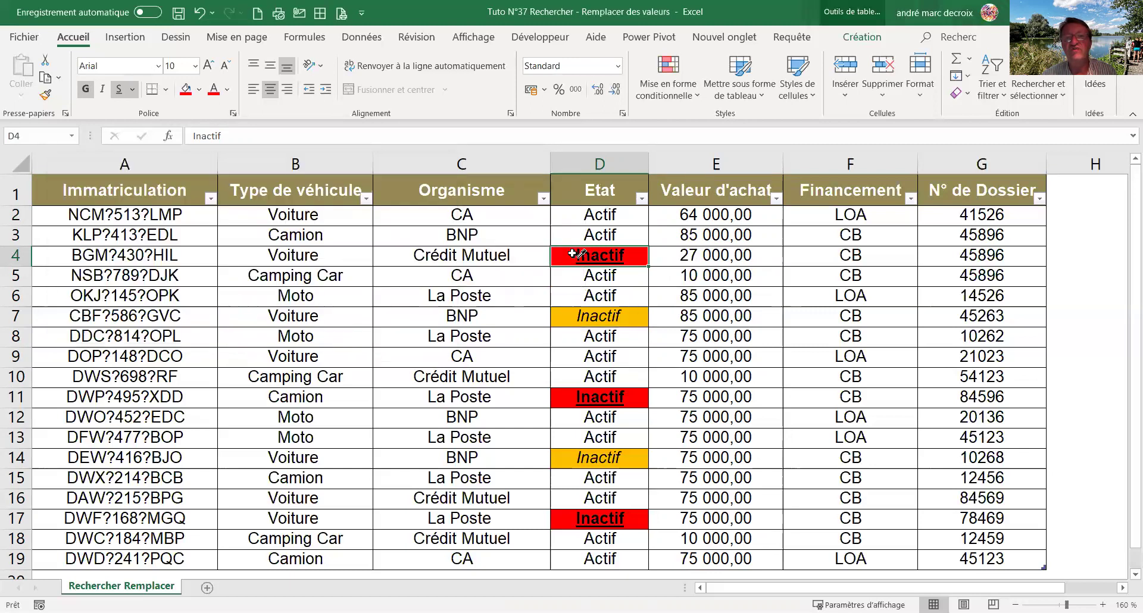
left_click(564, 253)
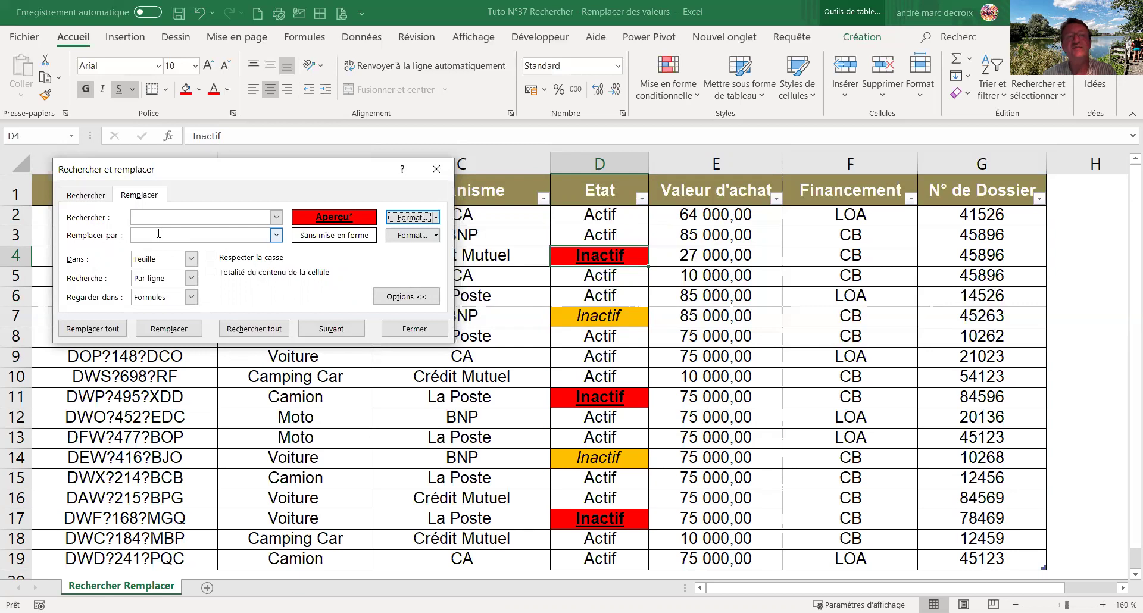
- Define the replacement format with Normal font style, white font colour and underline set to Aucun
left_click(421, 238)
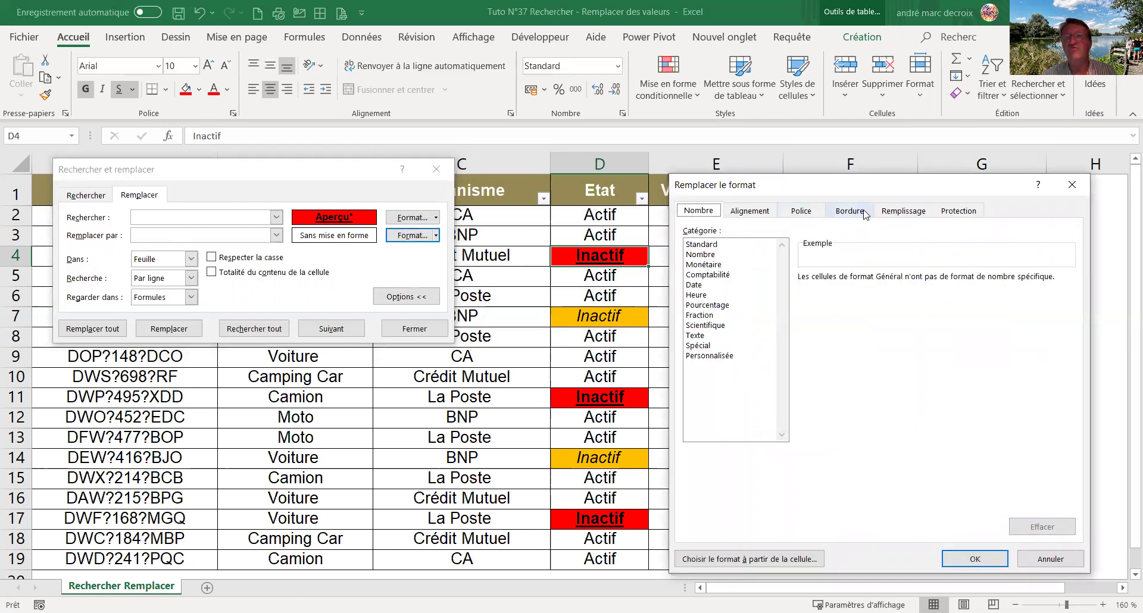
left_click(891, 212)
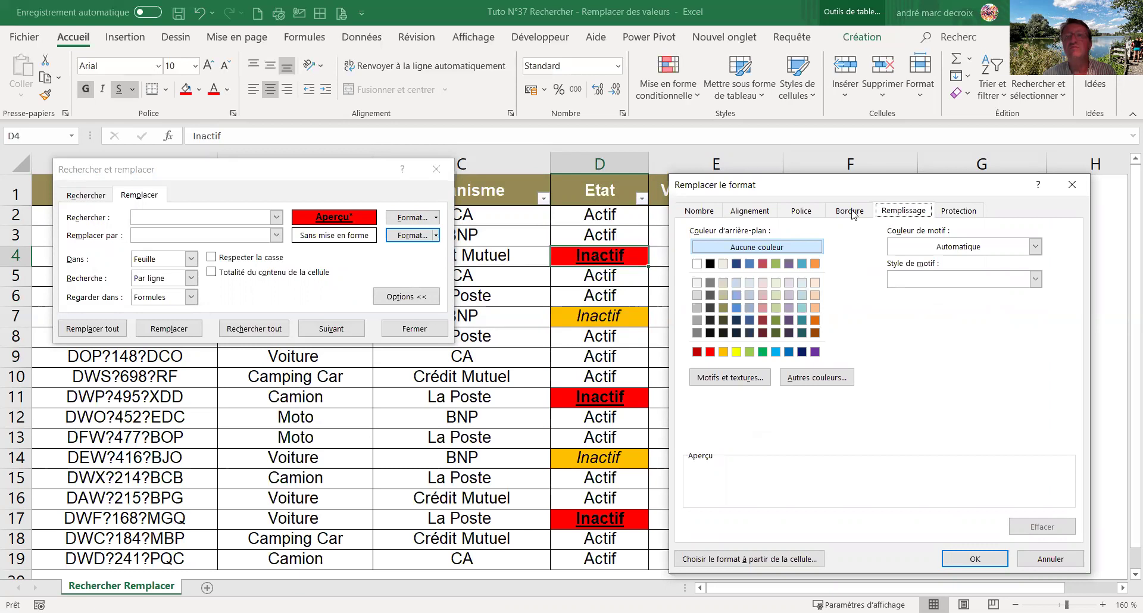
left_click(802, 215)
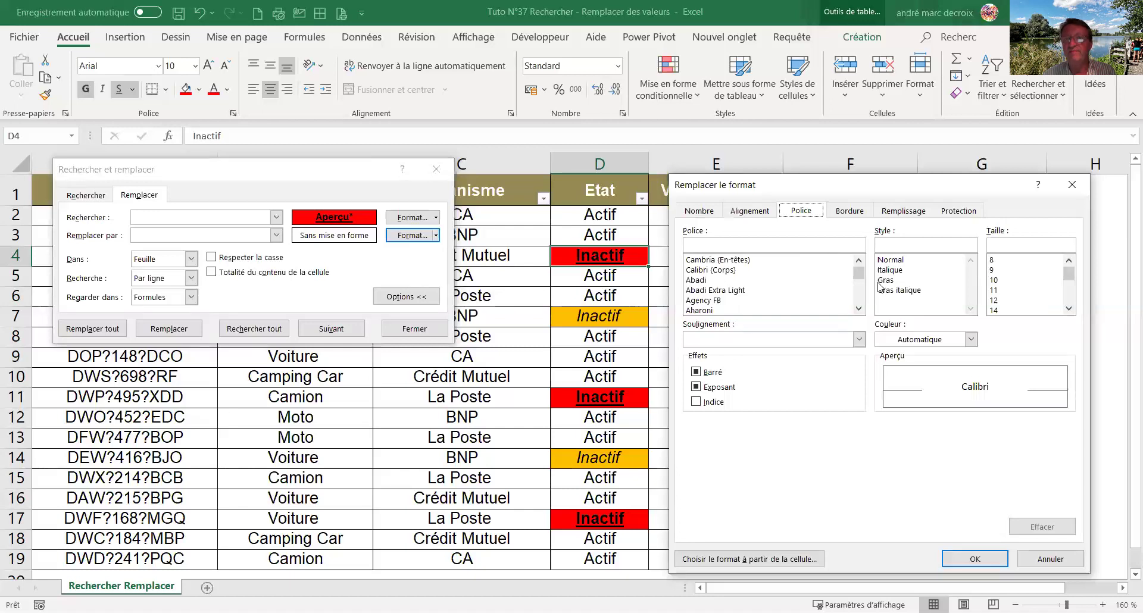
left_click(899, 260)
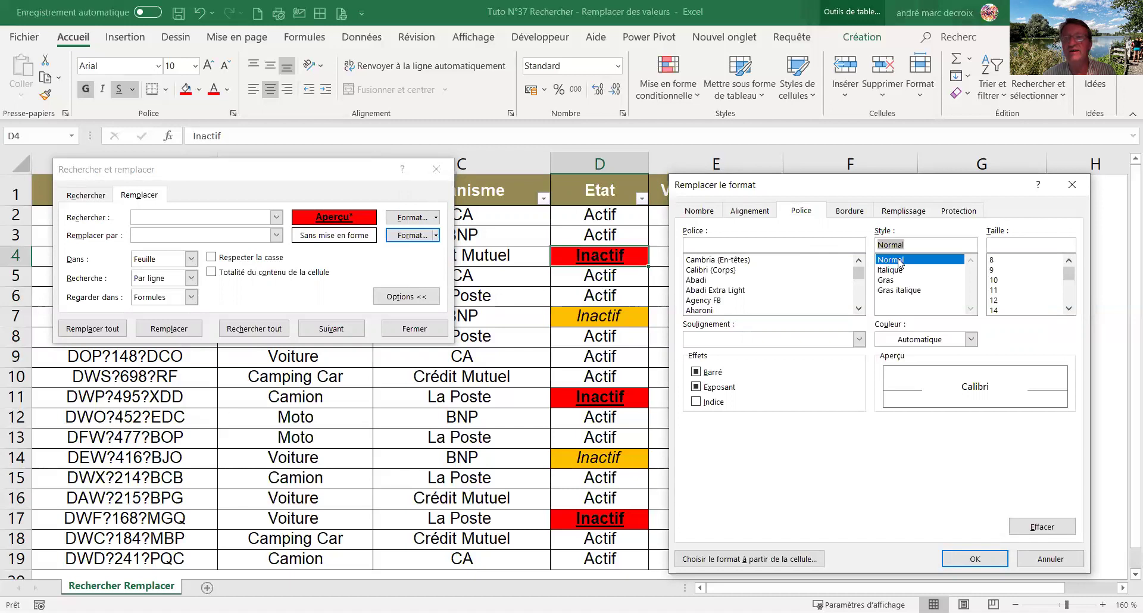
left_click(971, 340)
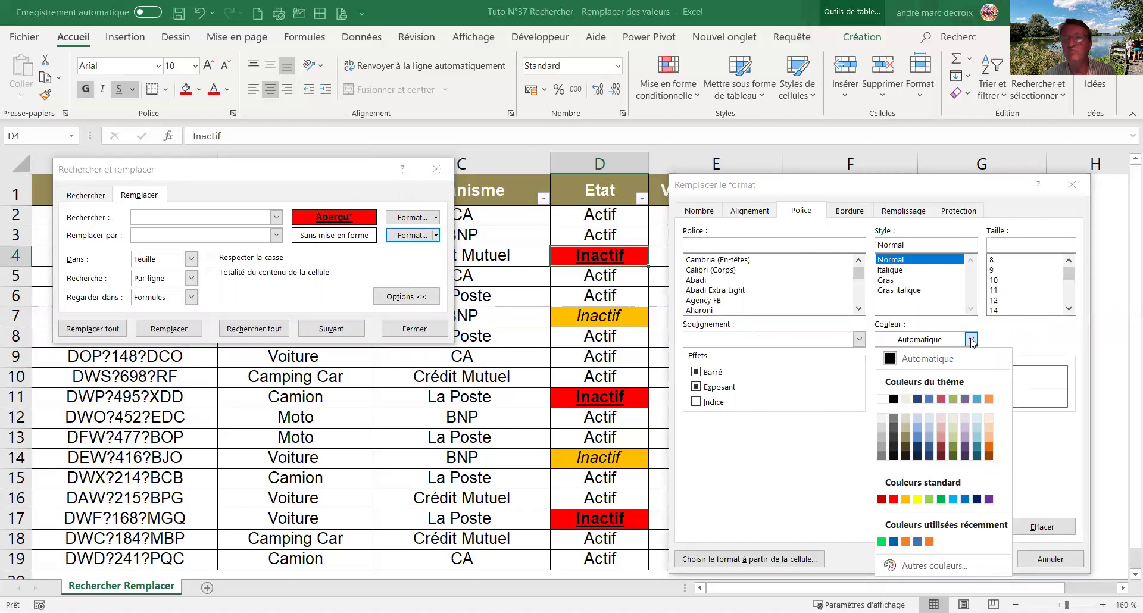
left_click(882, 400)
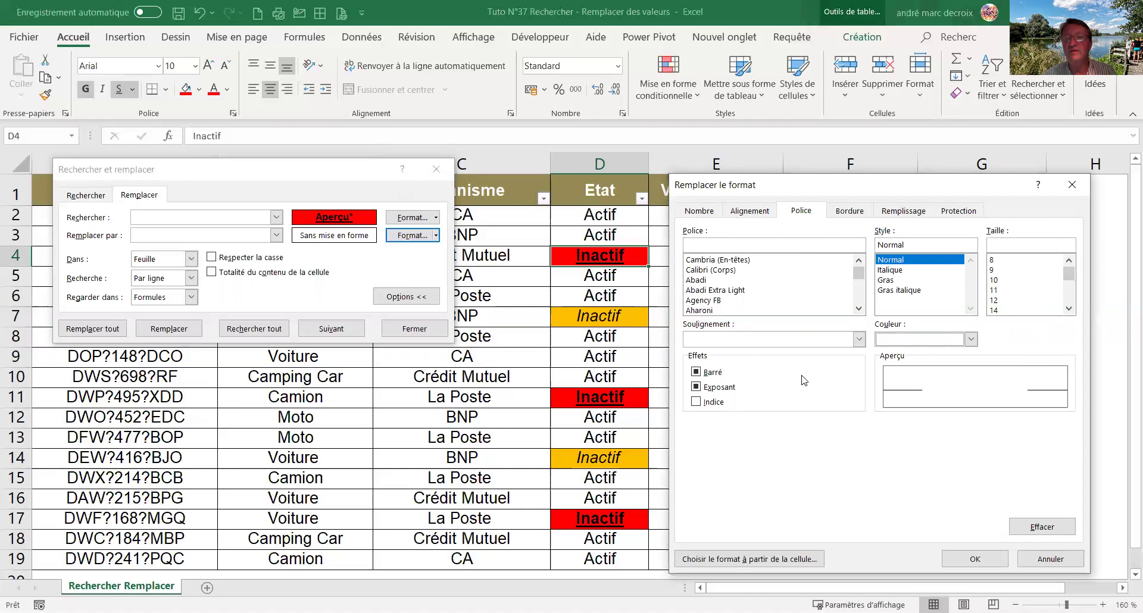
left_click(861, 340)
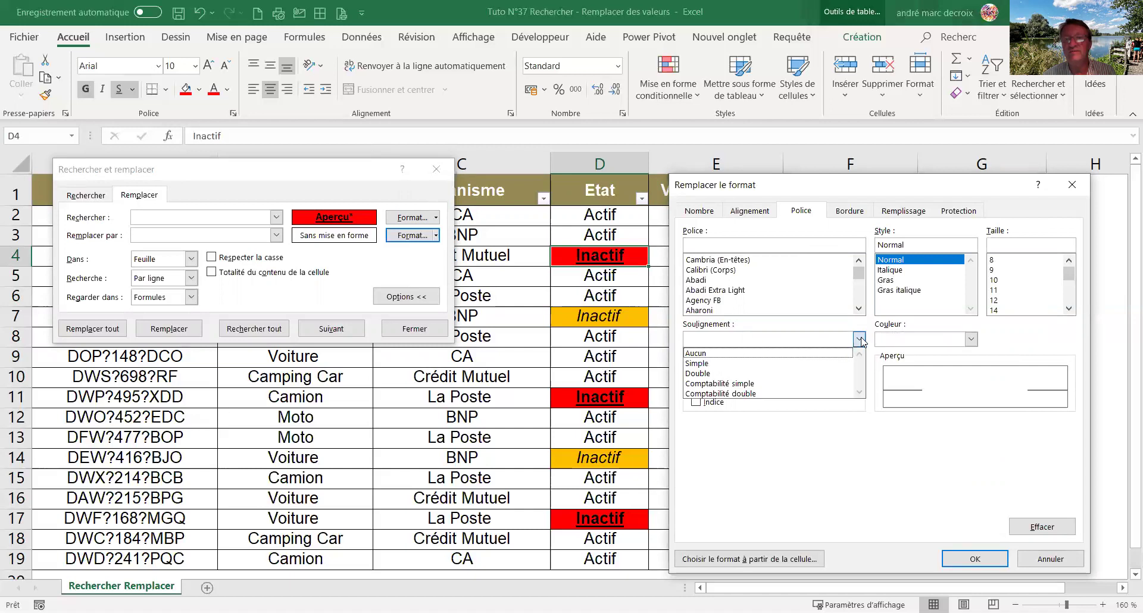
left_click(816, 353)
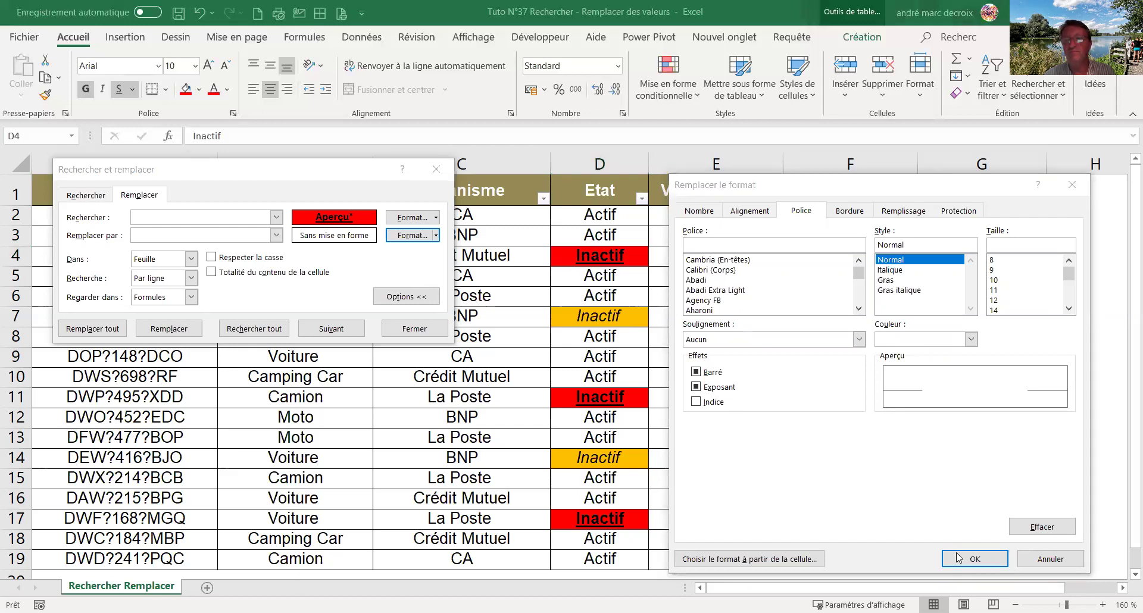
left_click(959, 558)
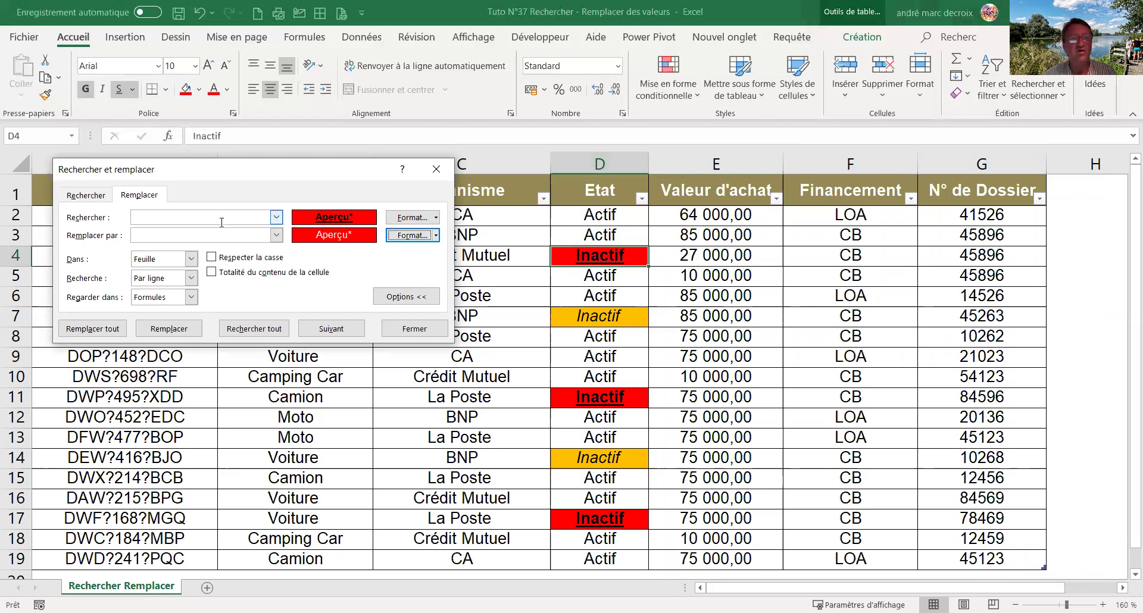
- Set the replacement text to "hors d'usage" and replace all cells that match the red search format
left_click(197, 234)
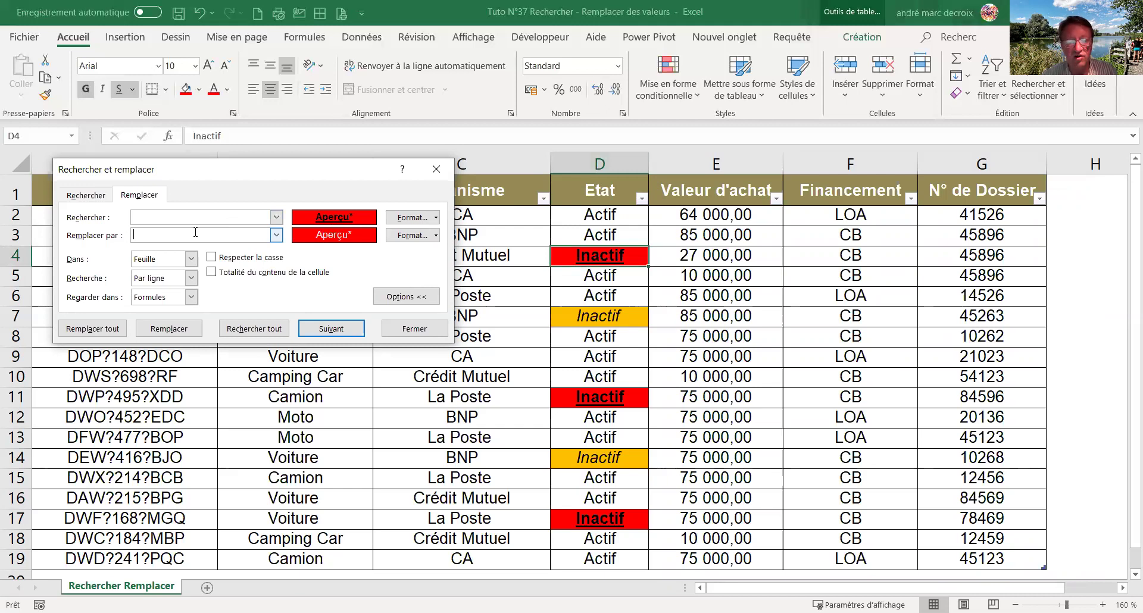
type("hors")
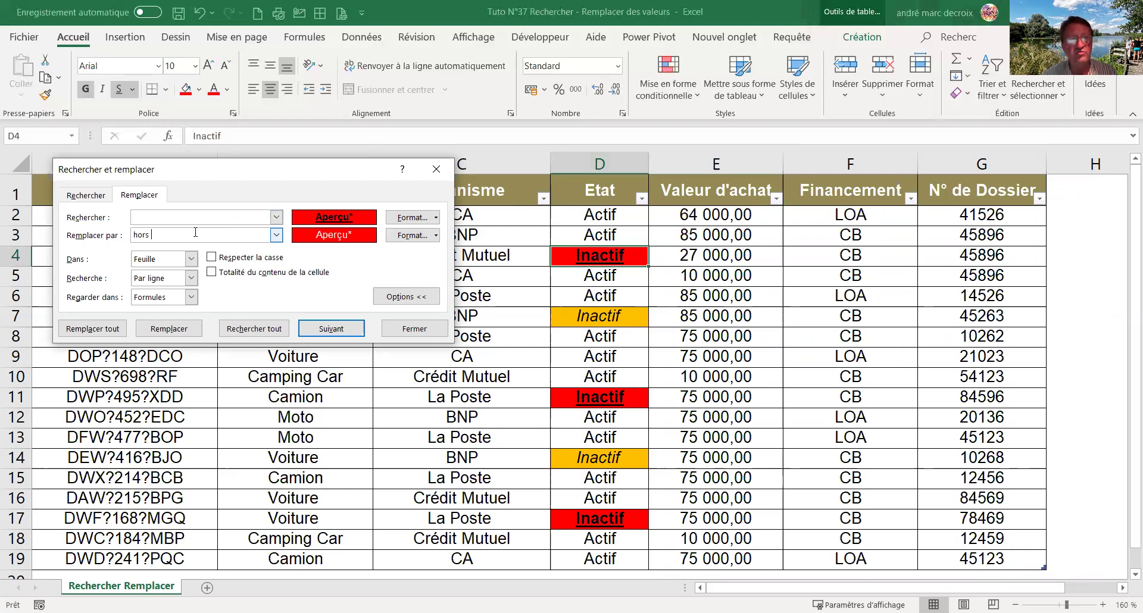
type(" d")
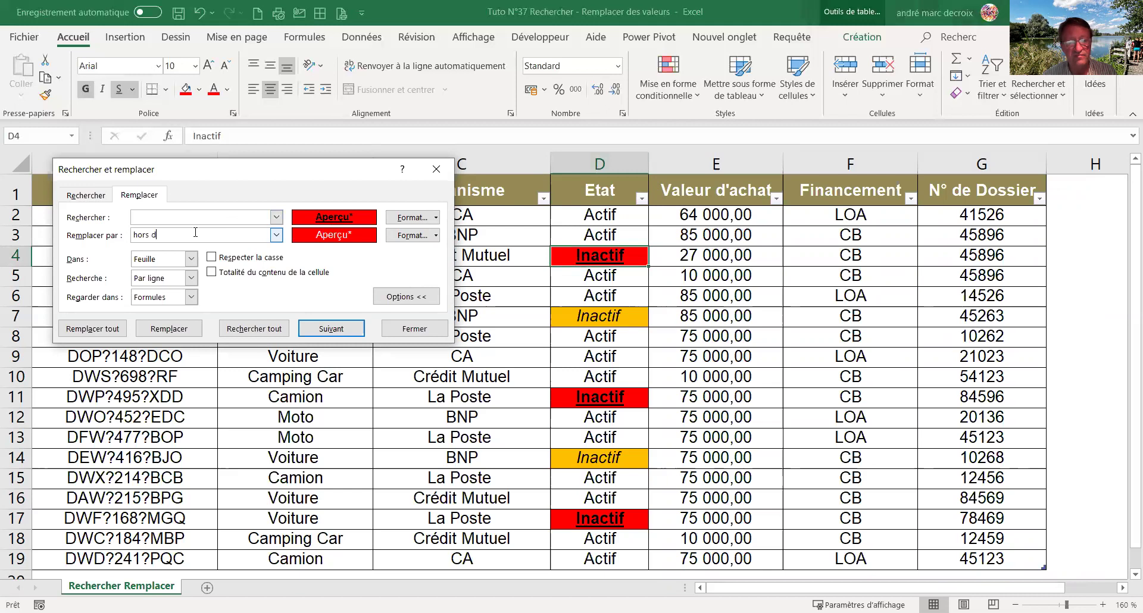
type("'usage")
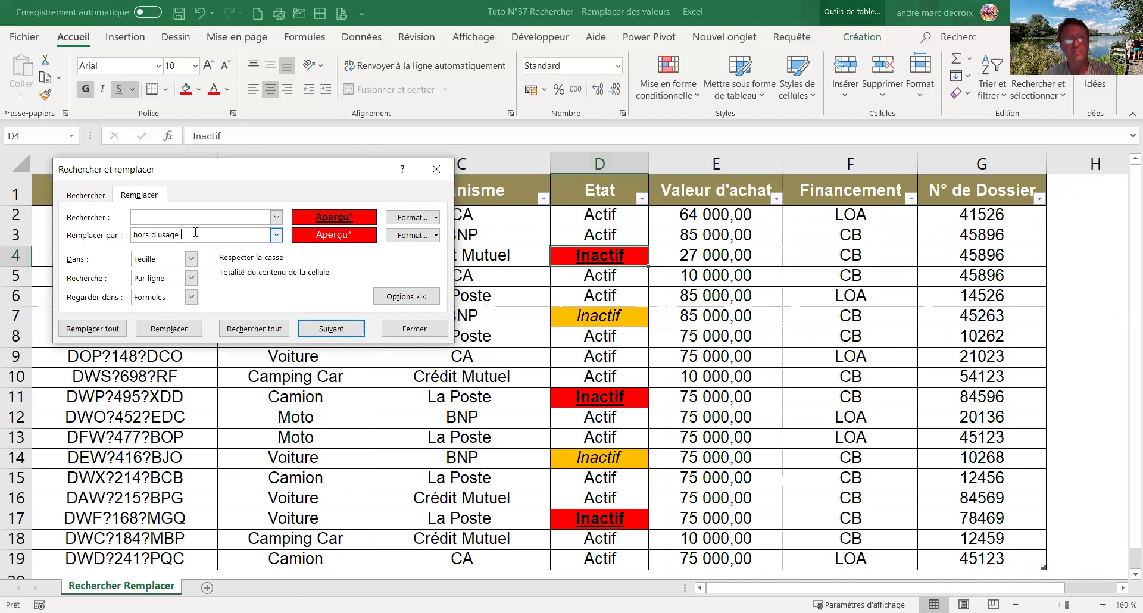
left_click(92, 329)
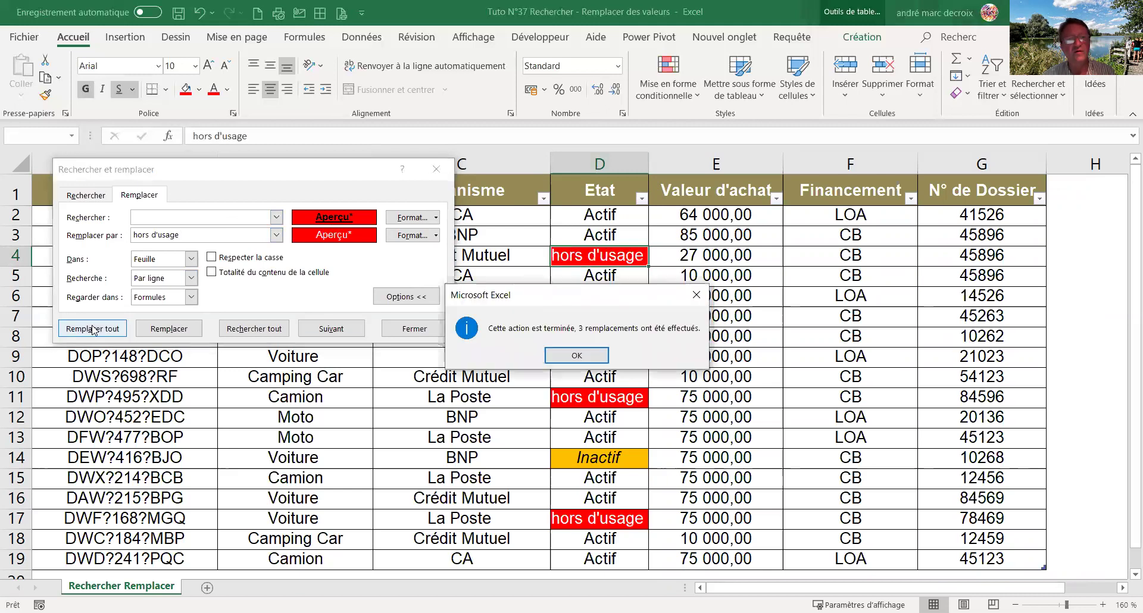
left_click(565, 355)
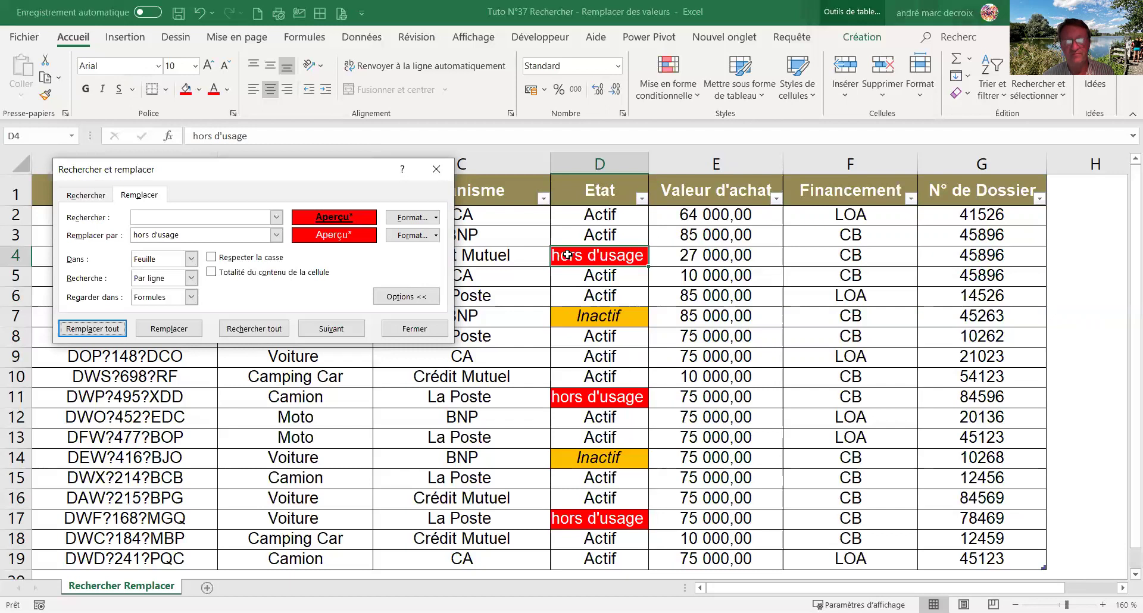
- With the orange Inactif cell D7 selected, clear the stored search format and replacement format in Find and Replace
left_click(574, 317)
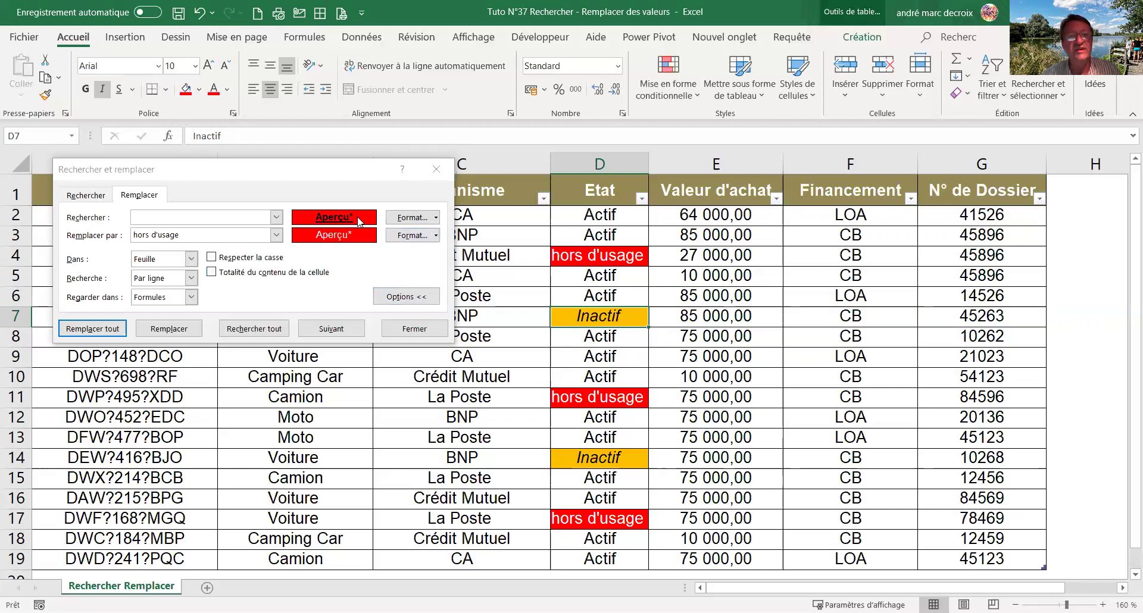
left_click(437, 219)
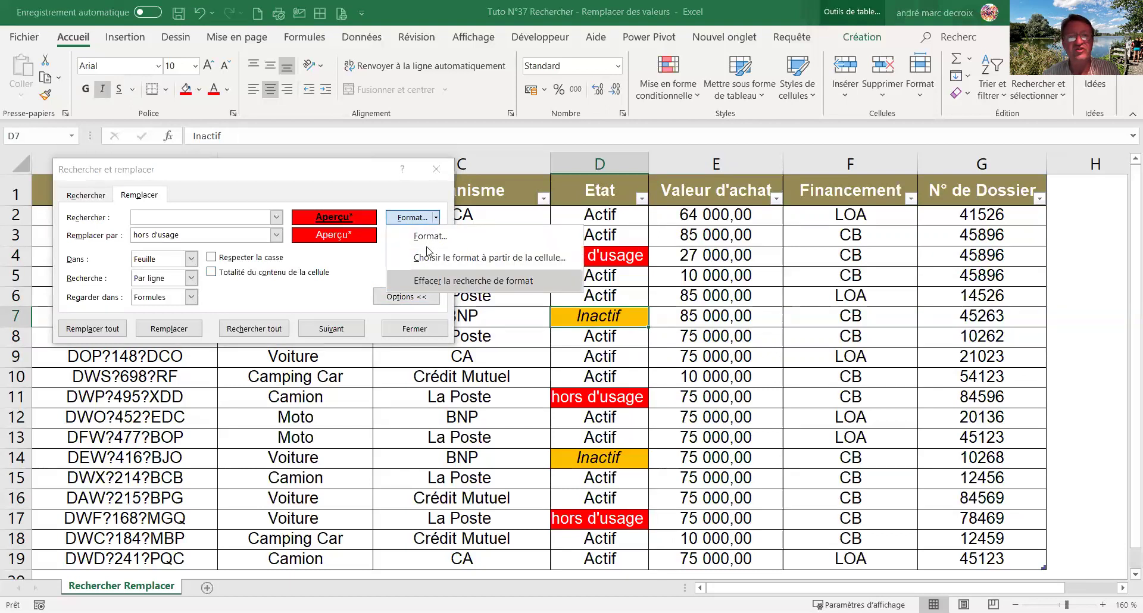
left_click(426, 283)
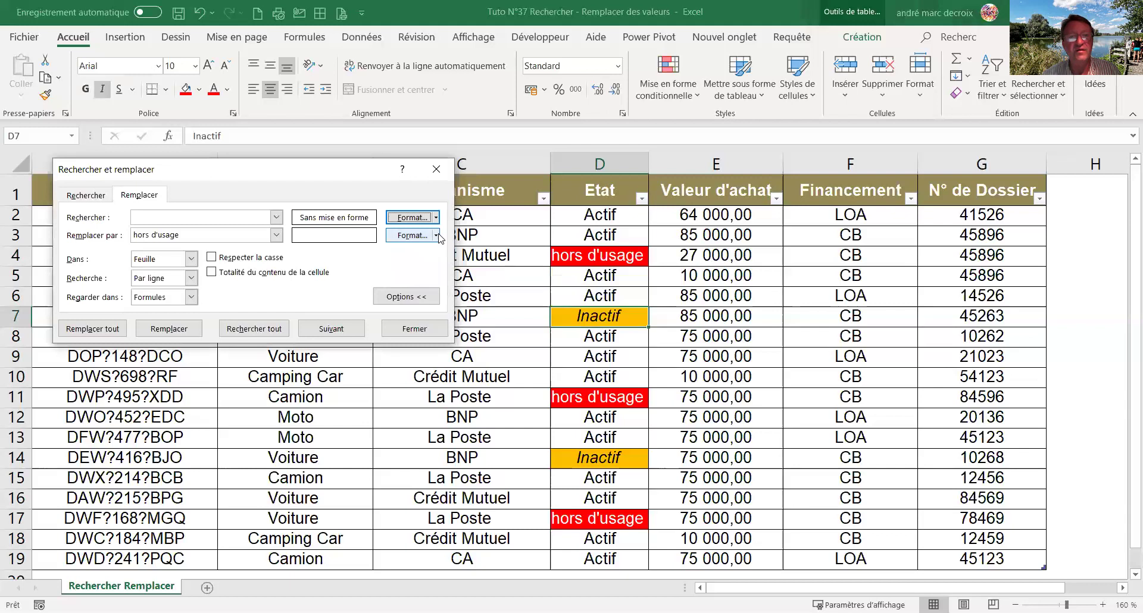
left_click(437, 236)
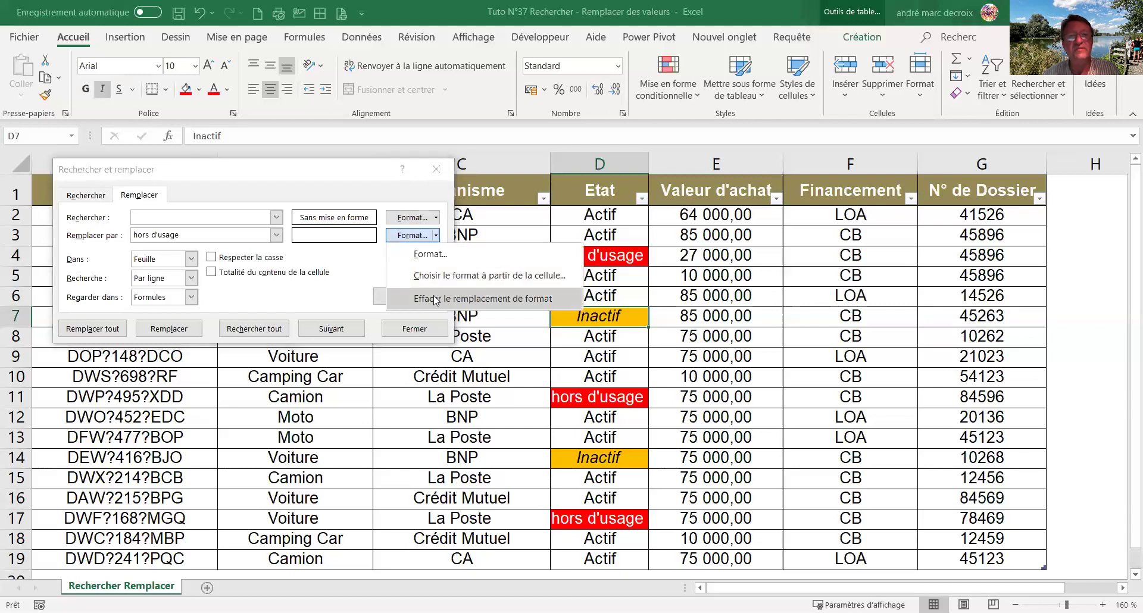
left_click(434, 298)
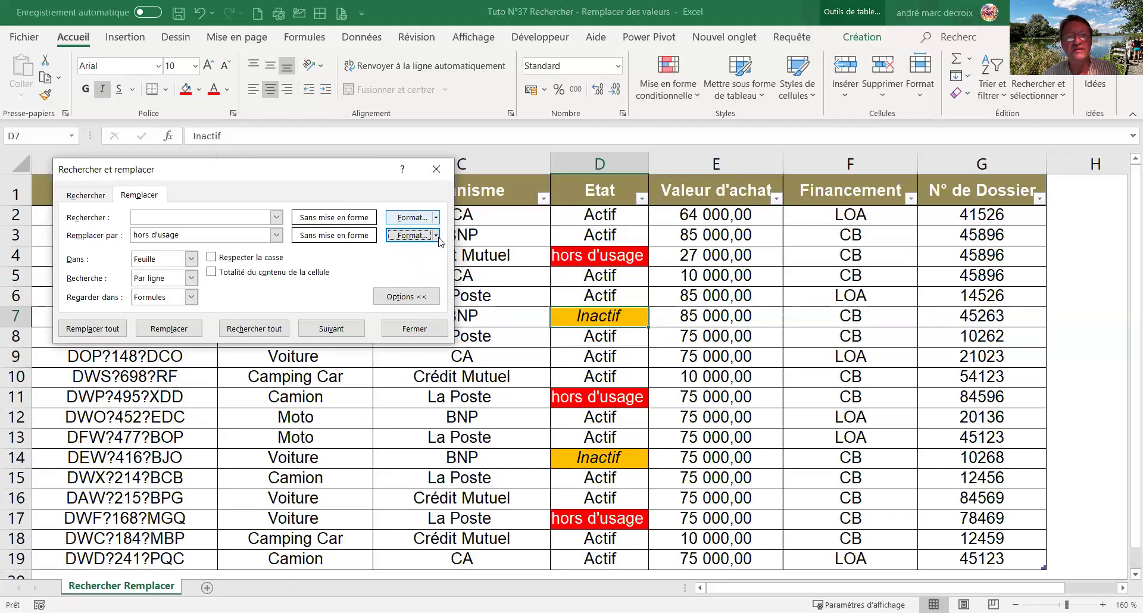
- Take the search format from the orange, italic Inactif cell D7
left_click(436, 218)
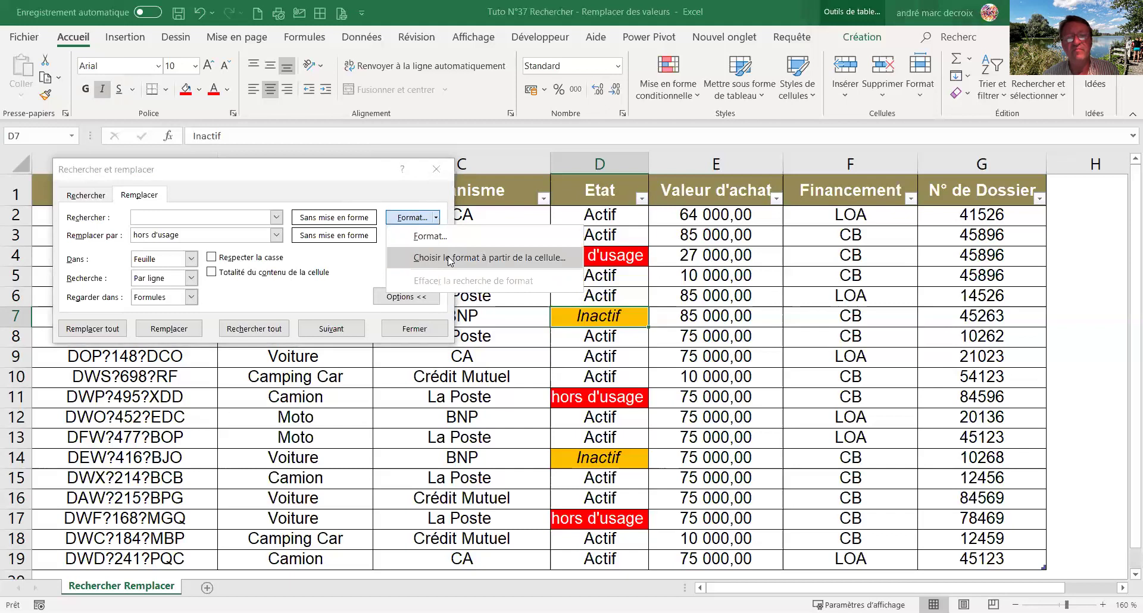
left_click(448, 257)
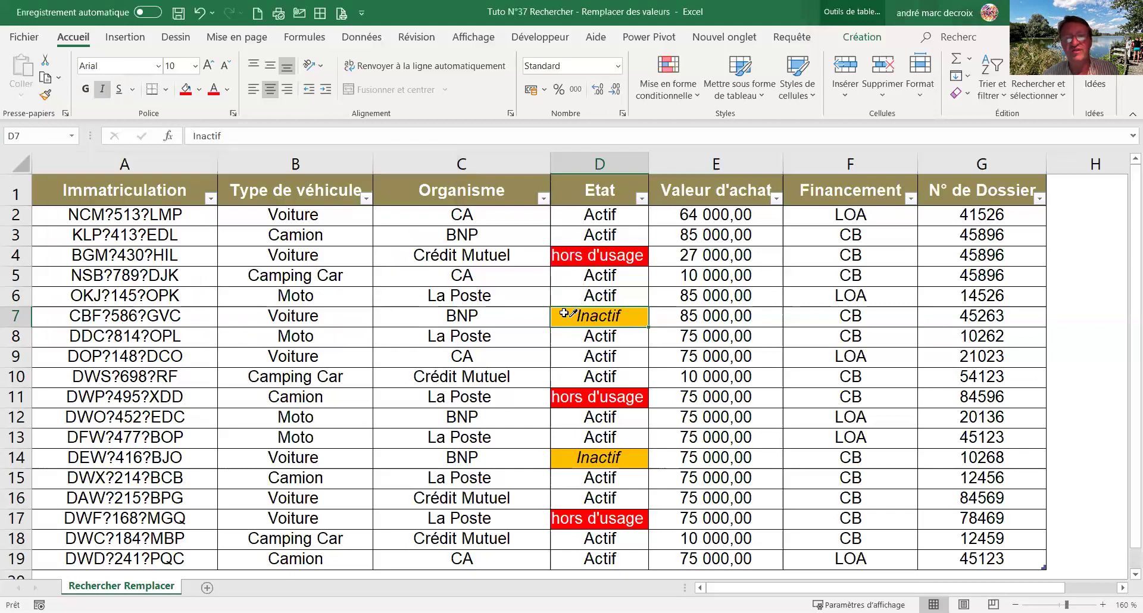
left_click(564, 313)
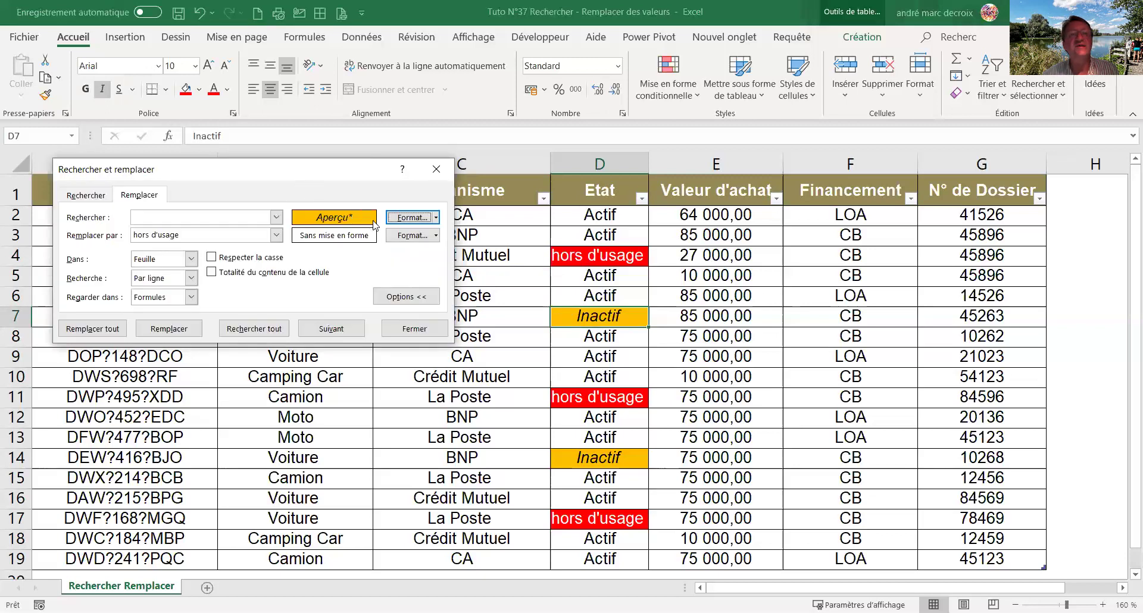
- Change the replacement text to "garage"
left_click(224, 230)
key("BackSpace")
key("BackSpace")
key("BackSpace")
key("BackSpace")
key("BackSpace")
key("BackSpace")
key("BackSpace")
key("BackSpace")
key("BackSpace")
key("BackSpace")
key("BackSpace")
key("BackSpace")
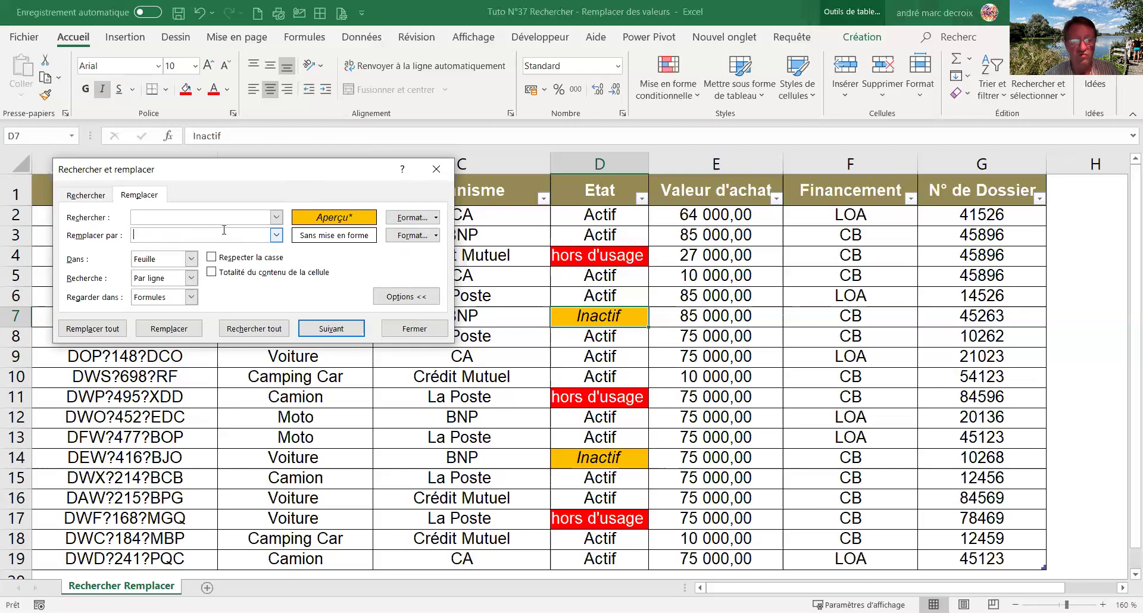
type("garage")
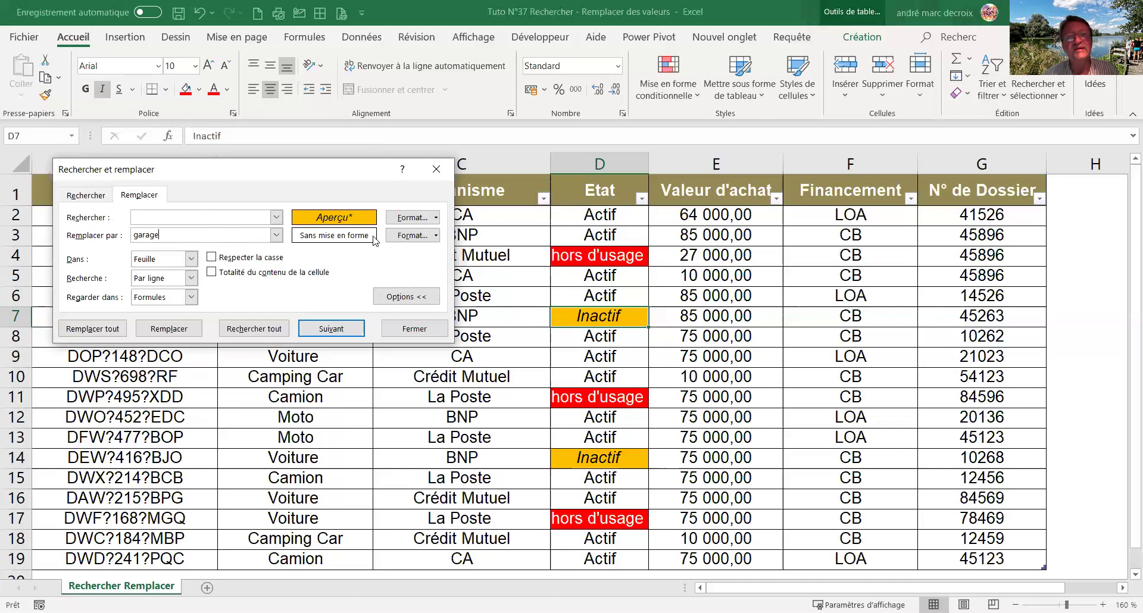
- Define the replacement format with white font colour and Normal font style
left_click(408, 237)
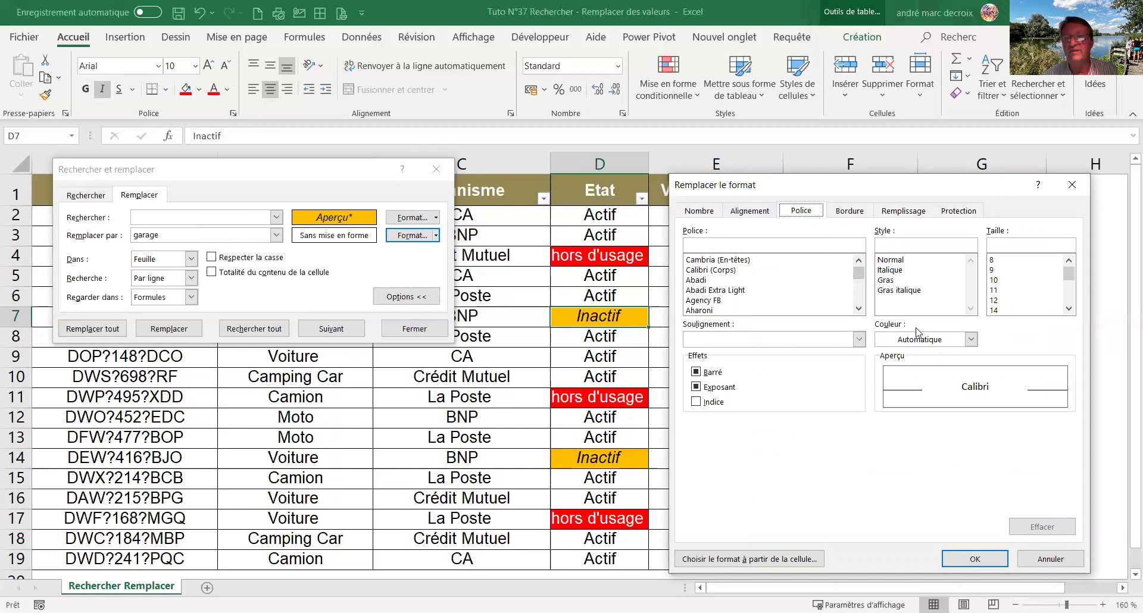
left_click(972, 340)
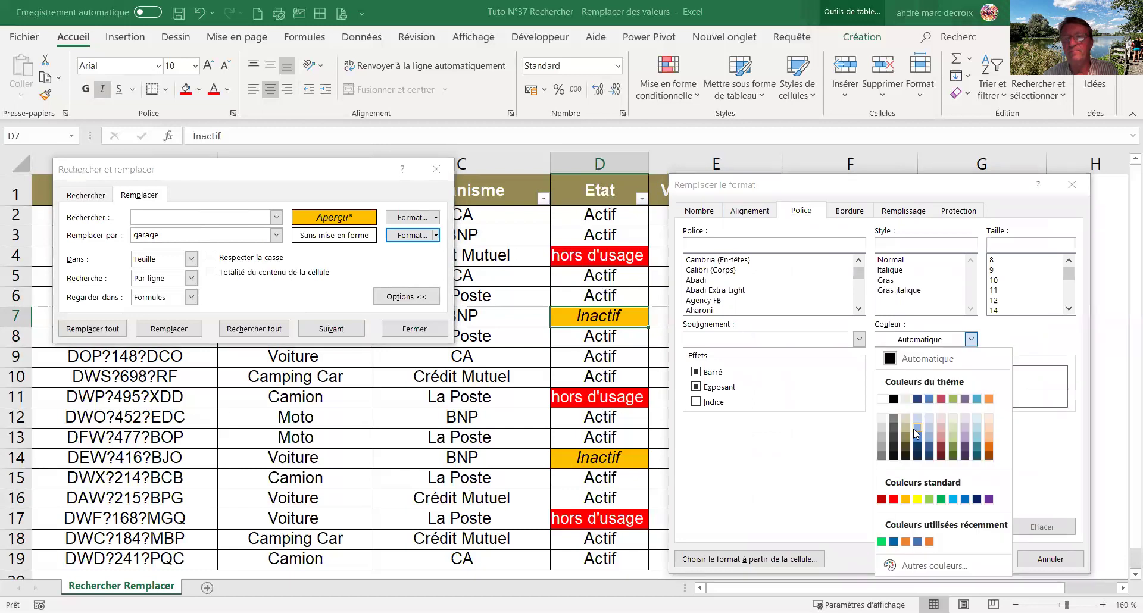
left_click(882, 399)
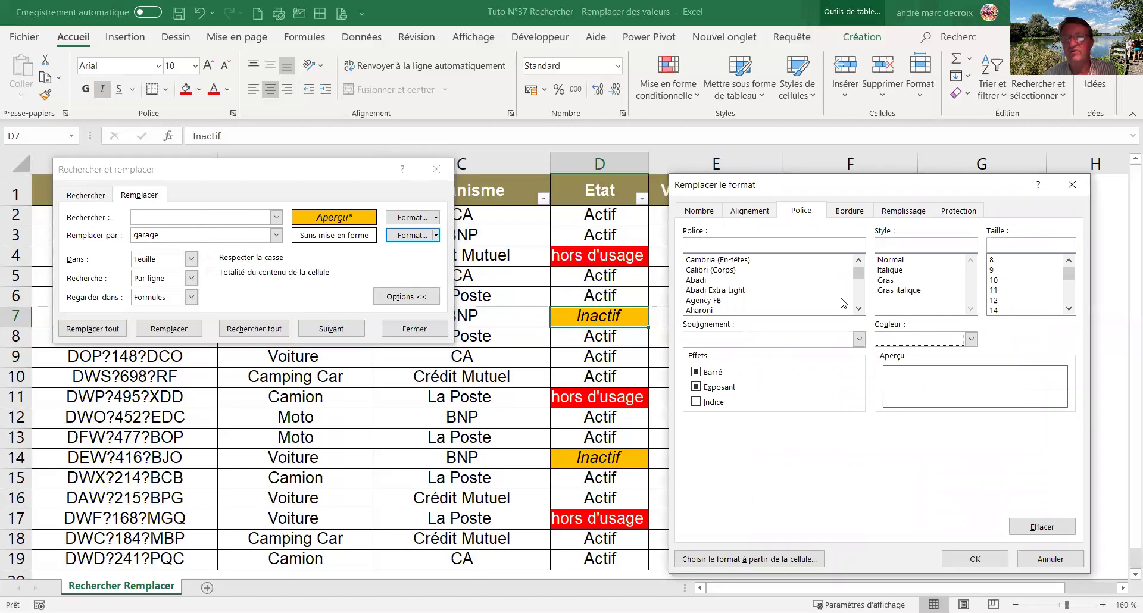
left_click(892, 260)
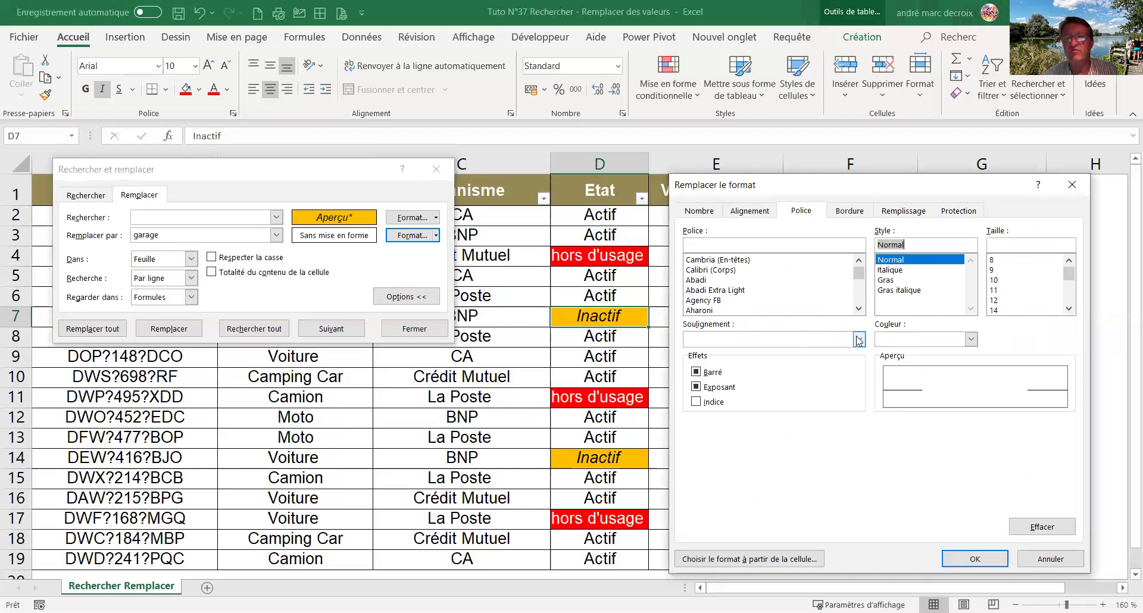
left_click(959, 560)
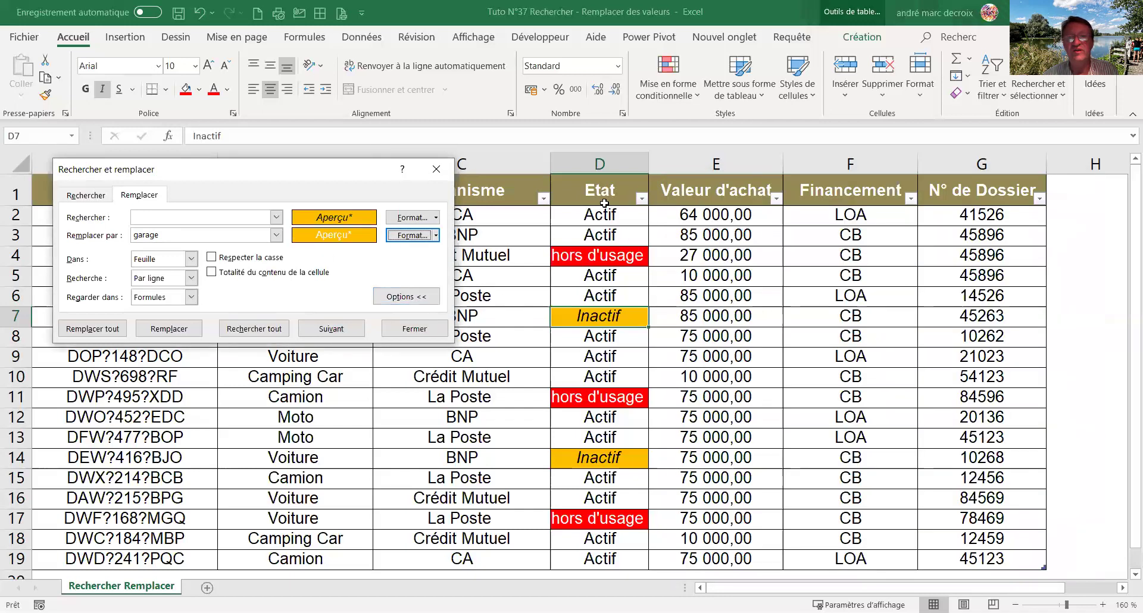
- Replace all cells in column D that match the orange search format, and deselect the column
left_click(596, 162)
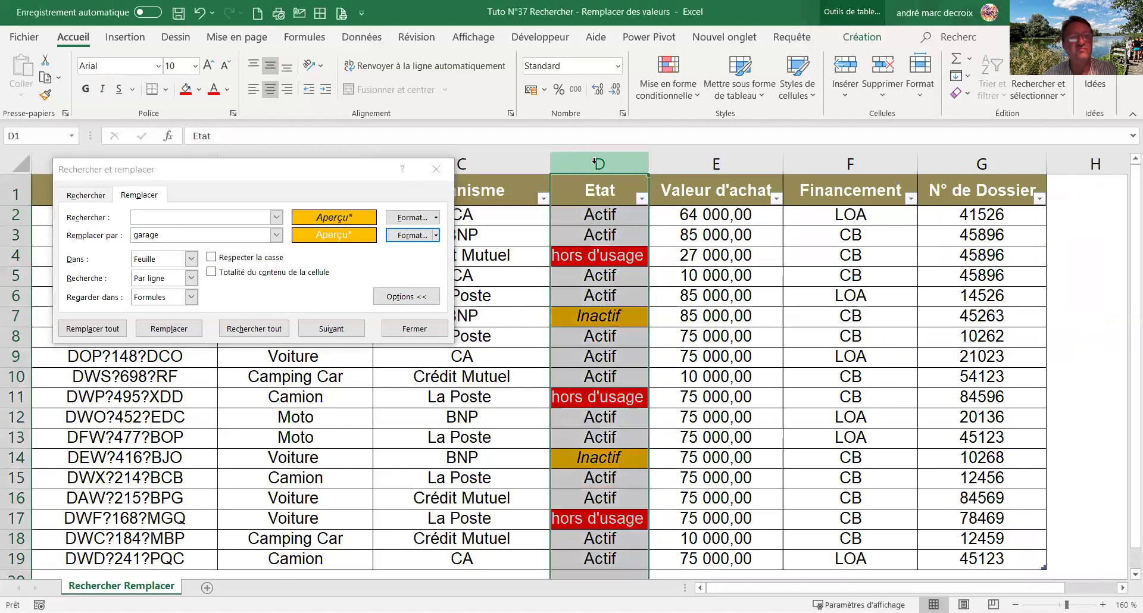
left_click(122, 329)
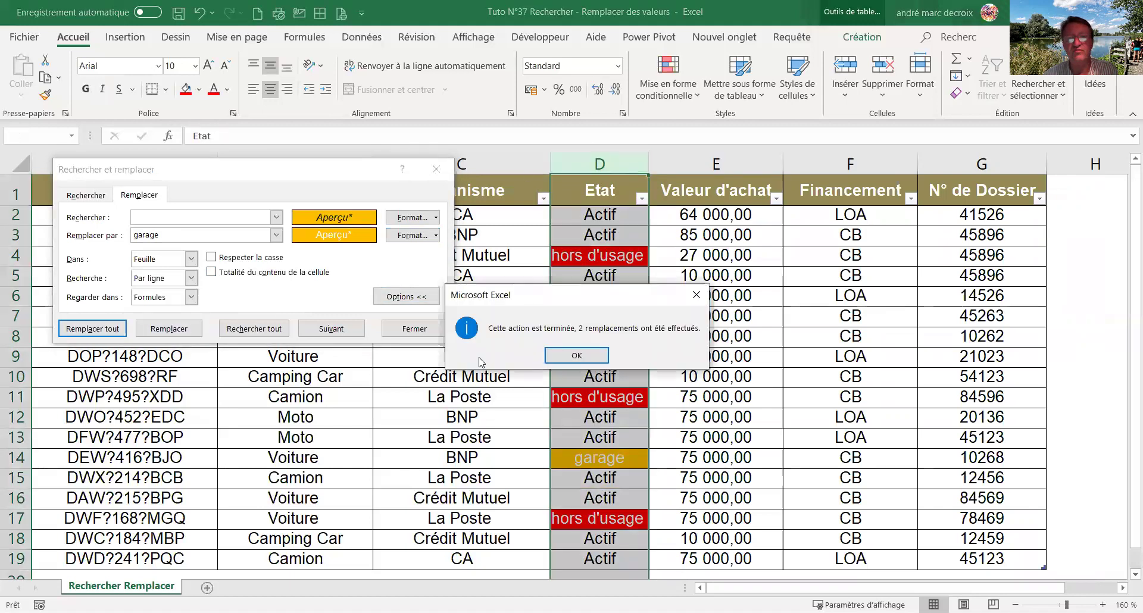
left_click(552, 355)
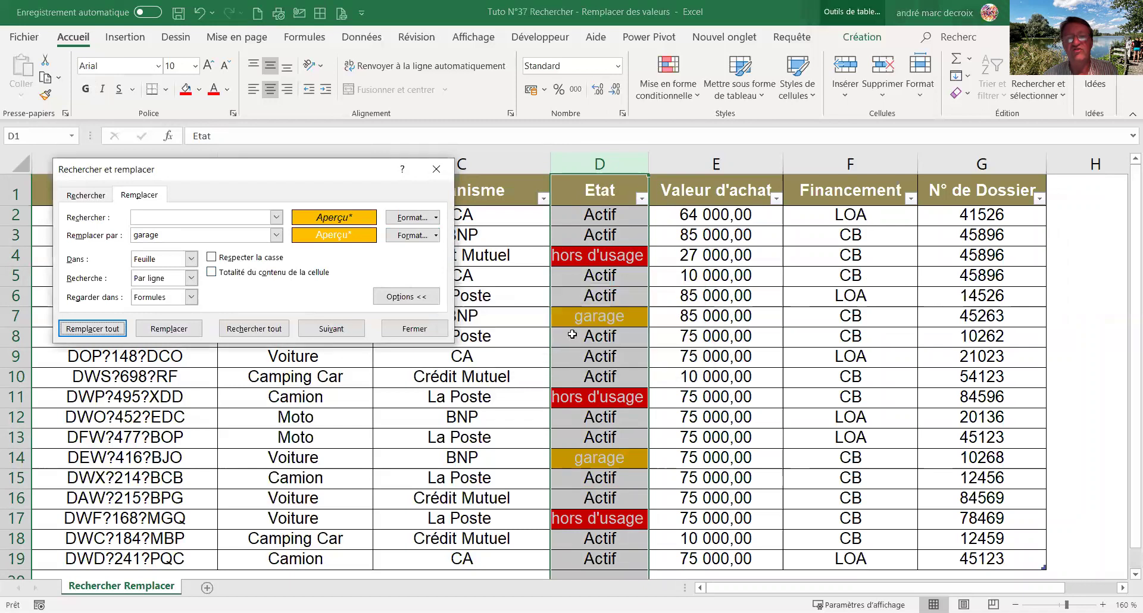
left_click(530, 317)
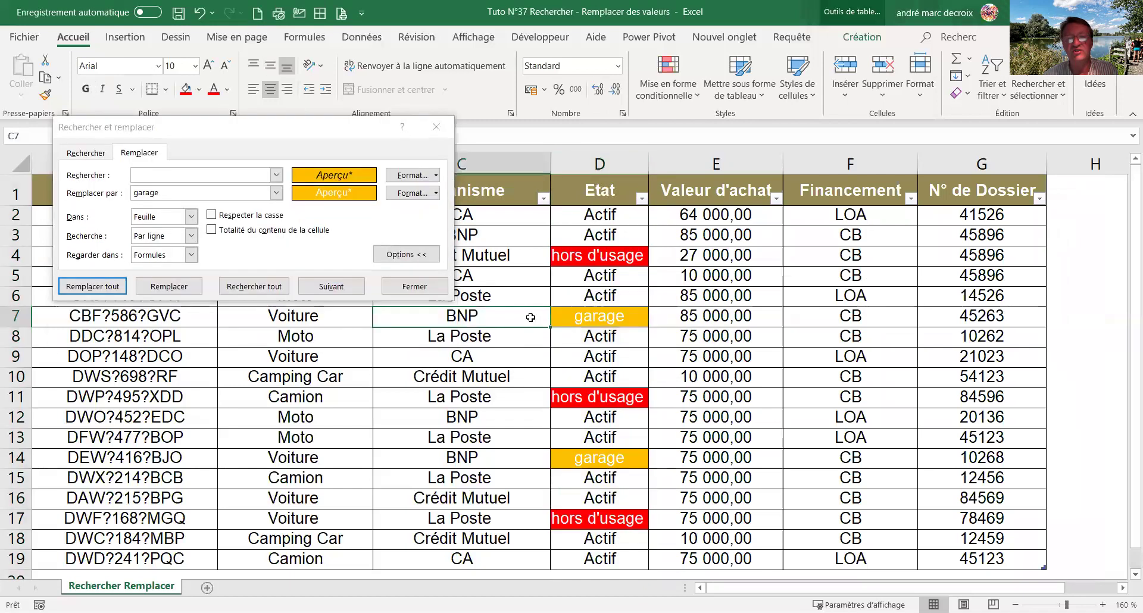
- With the Actif cell D2 selected, clear both the orange search format and the white-font replacement format
left_click(571, 222)
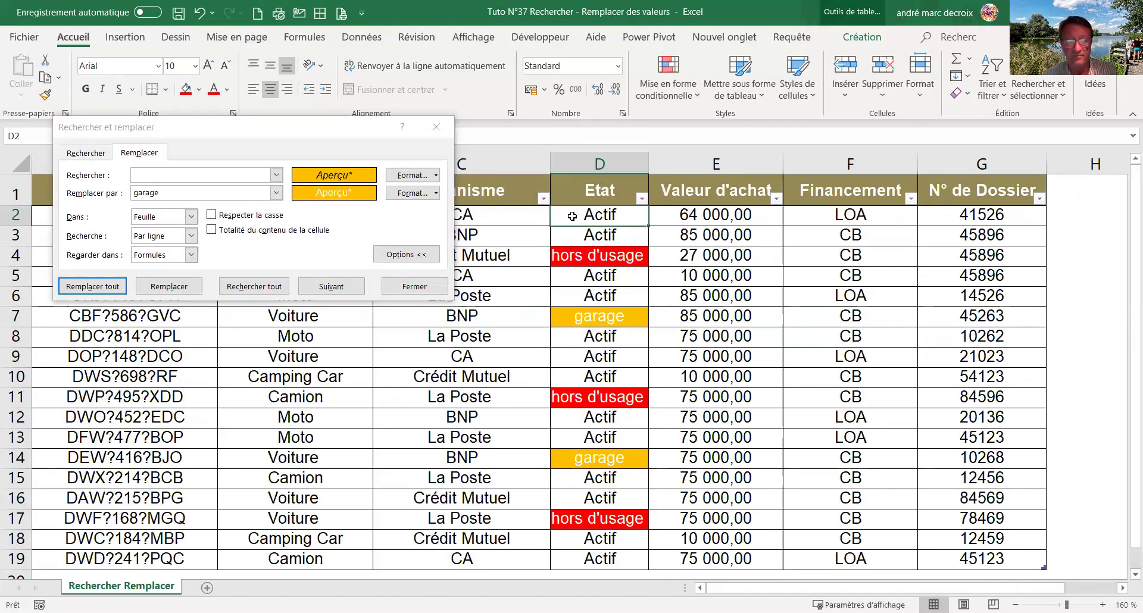
left_click(437, 176)
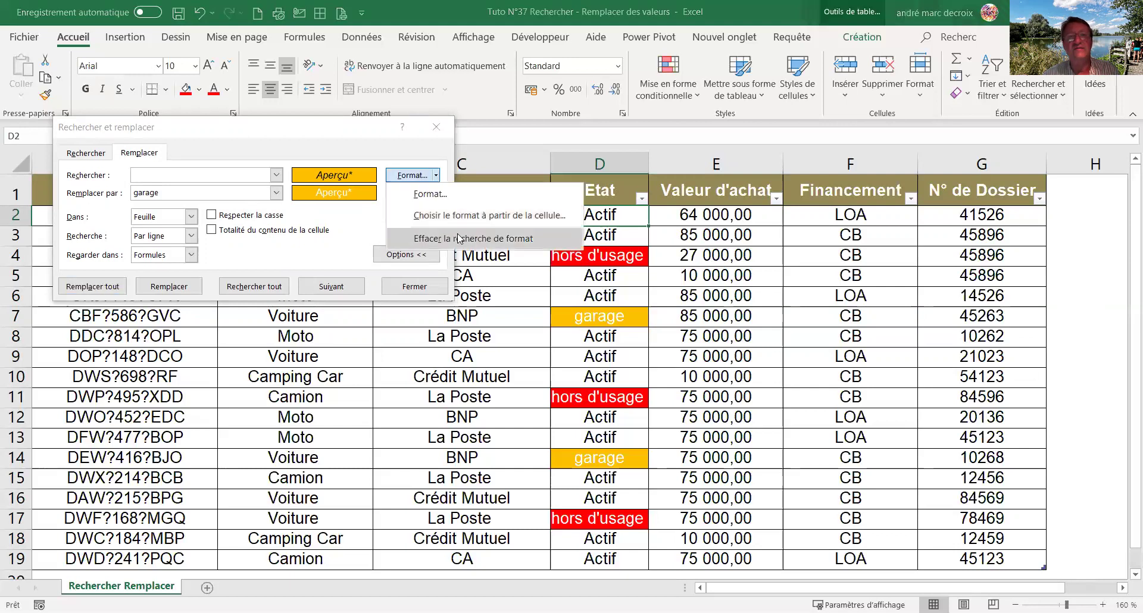
left_click(464, 244)
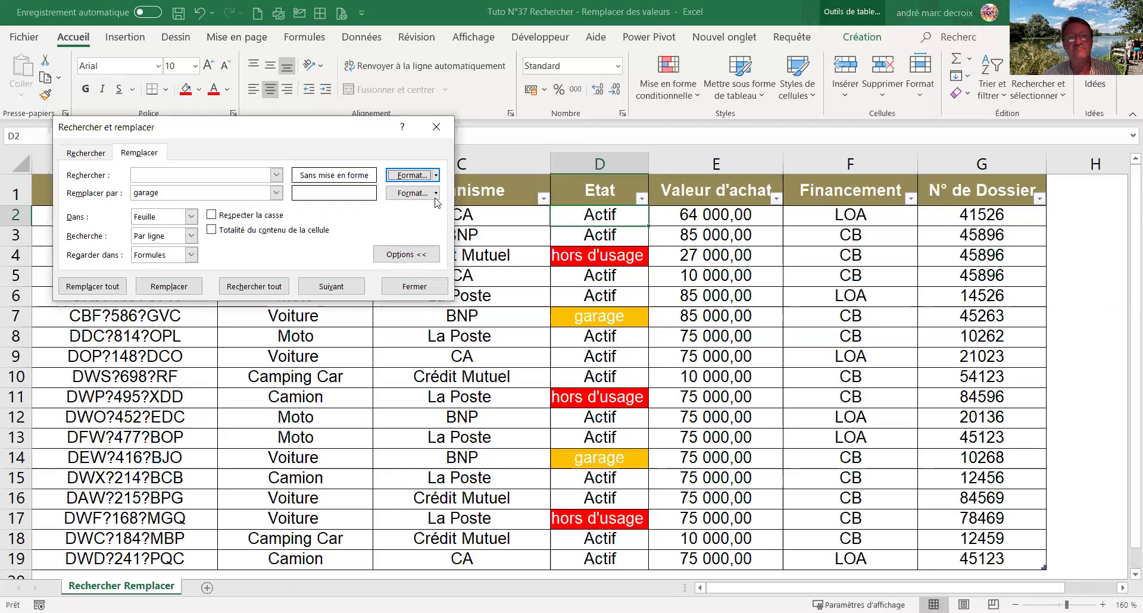
left_click(437, 194)
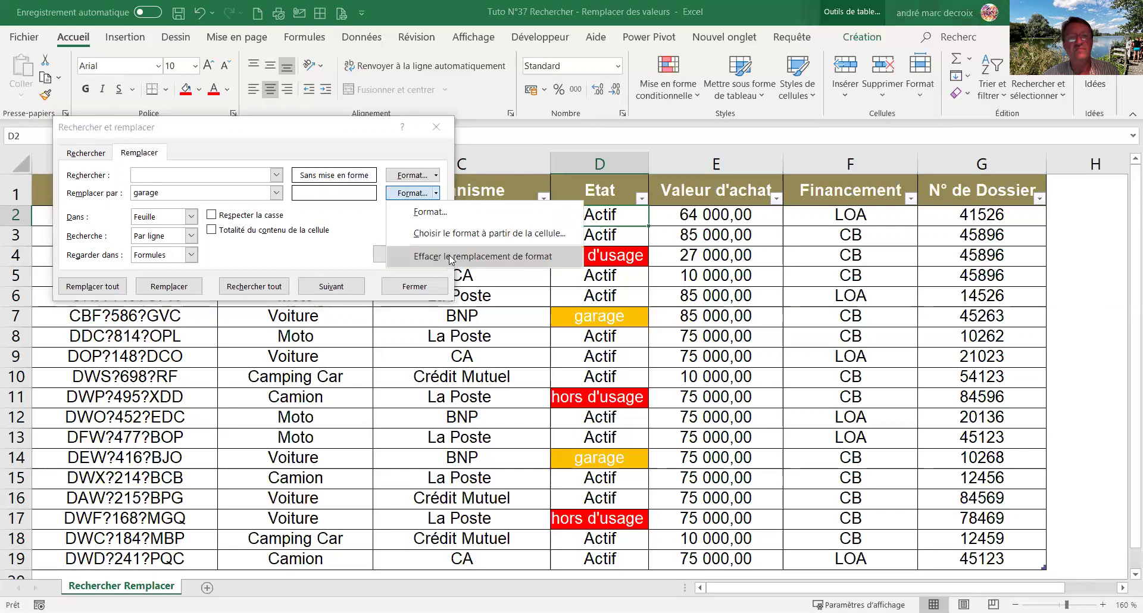
left_click(450, 259)
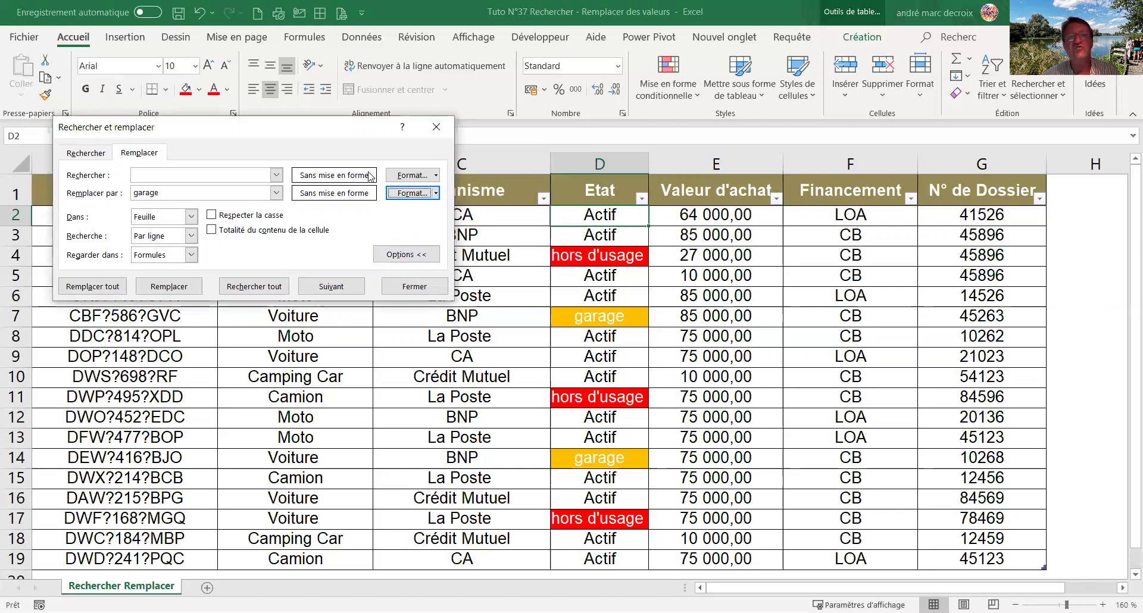
- Take the search format from the plain Actif cell D2
left_click(436, 176)
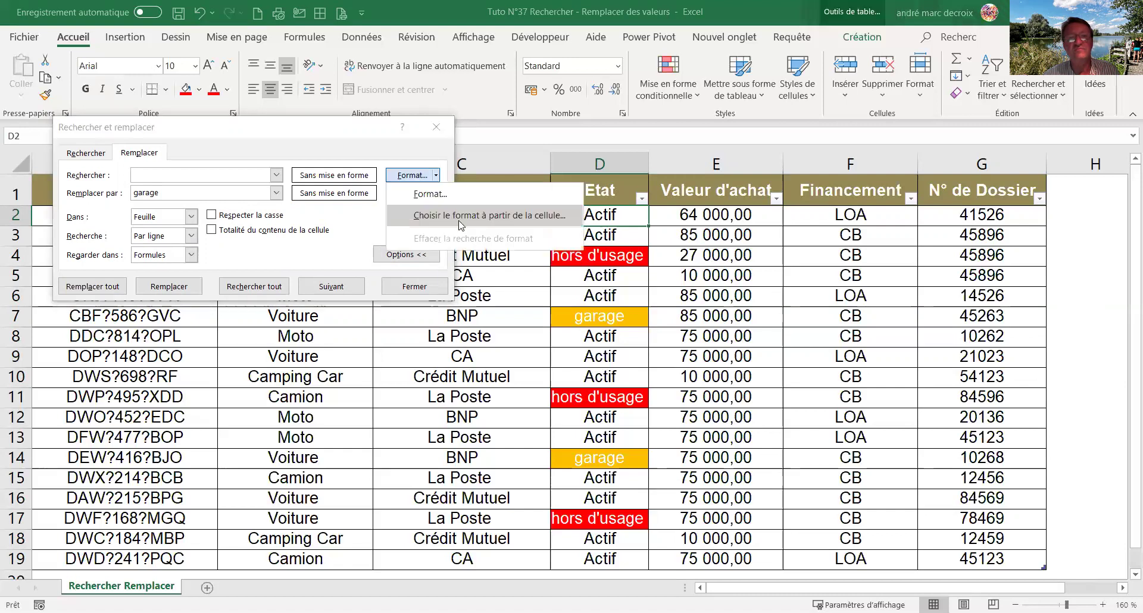
left_click(459, 224)
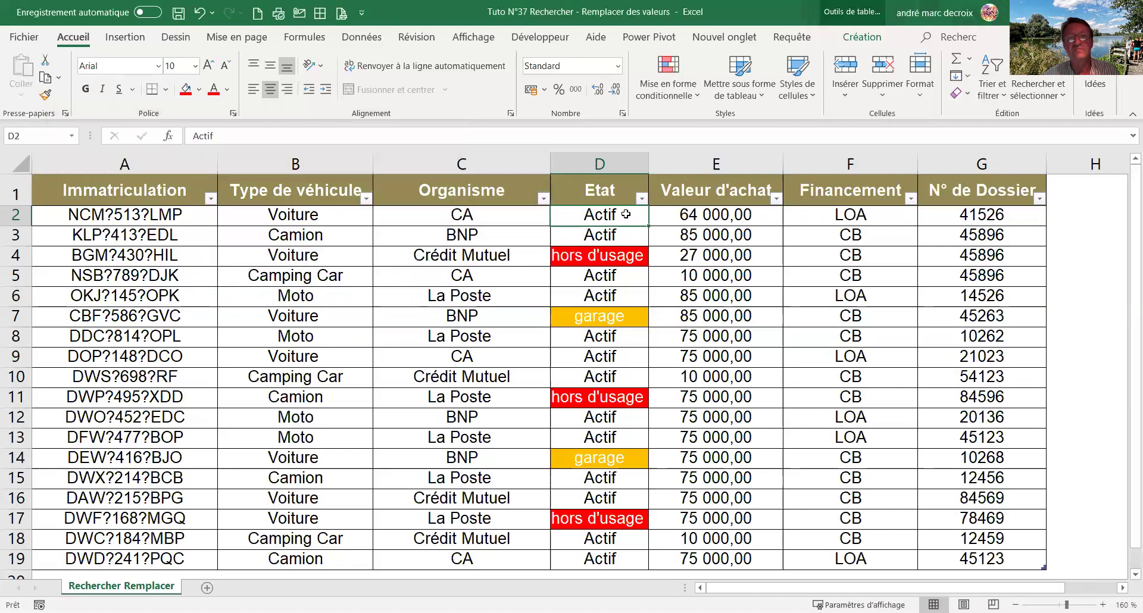
left_click(625, 214)
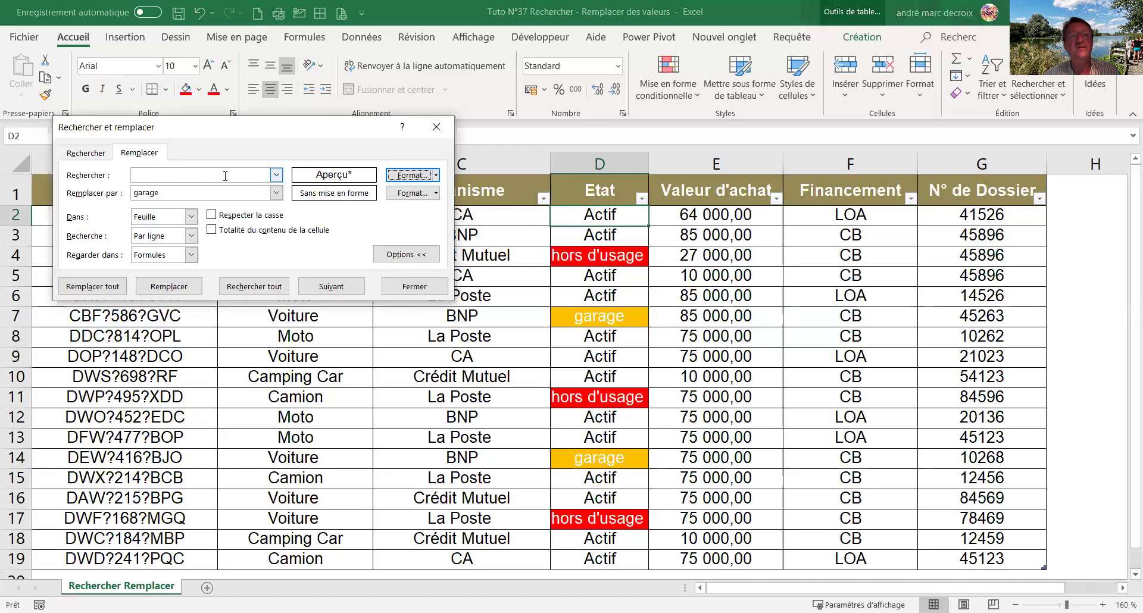
- Change the replacement text to "Actif"
left_click(216, 194)
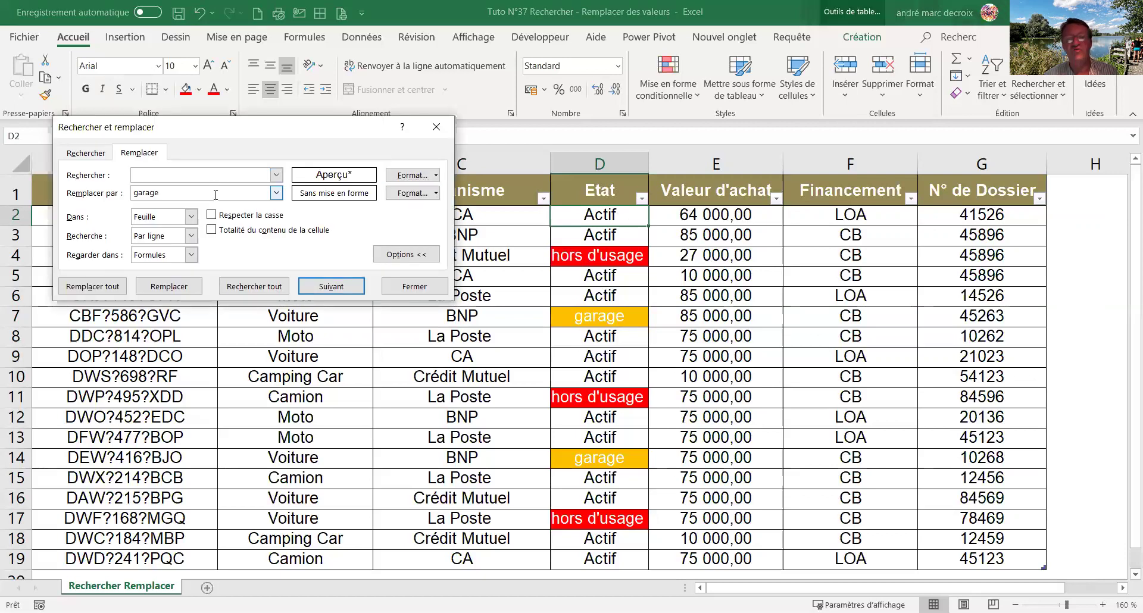
key("BackSpace")
key("BackSpace")
key("BackSpace")
key("BackSpace")
key("BackSpace")
key("BackSpace")
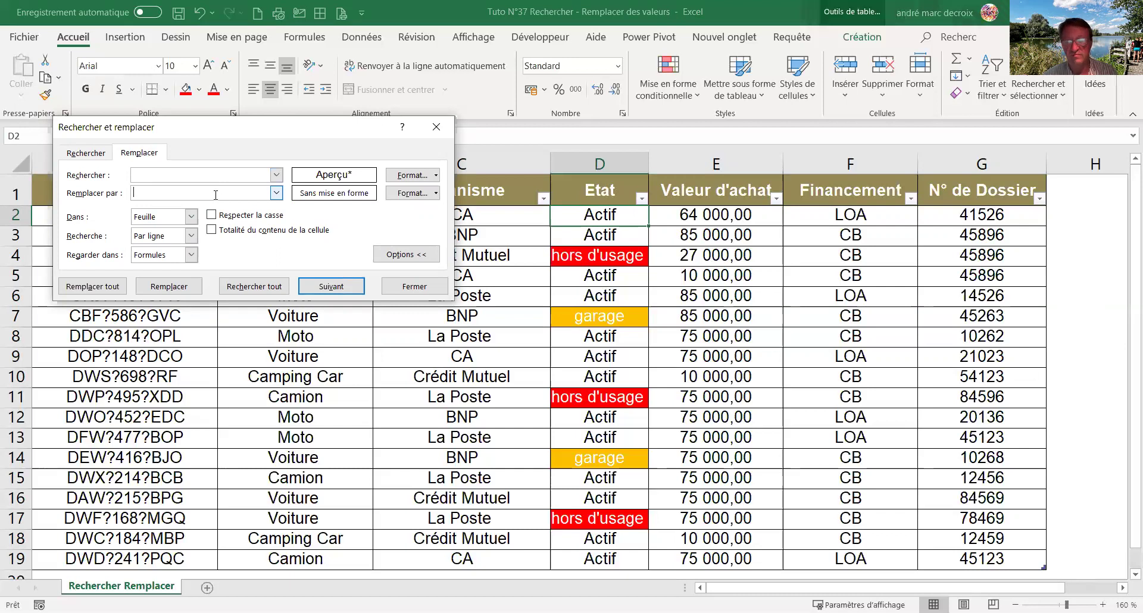
type("Actif")
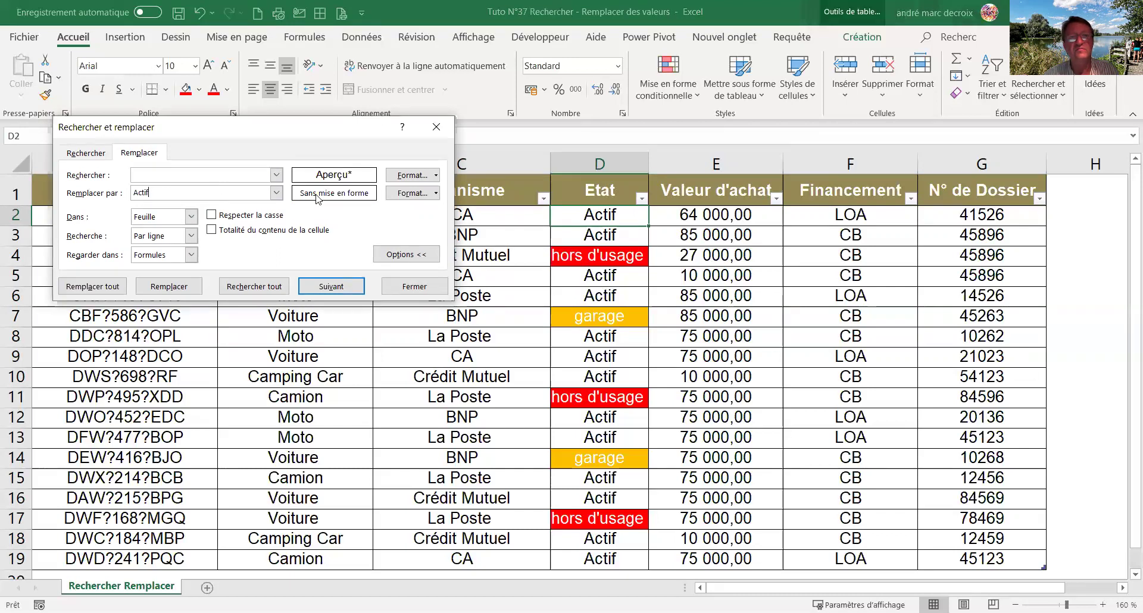
- Define the replacement format with the standard light green font colour and Gras font style
left_click(419, 194)
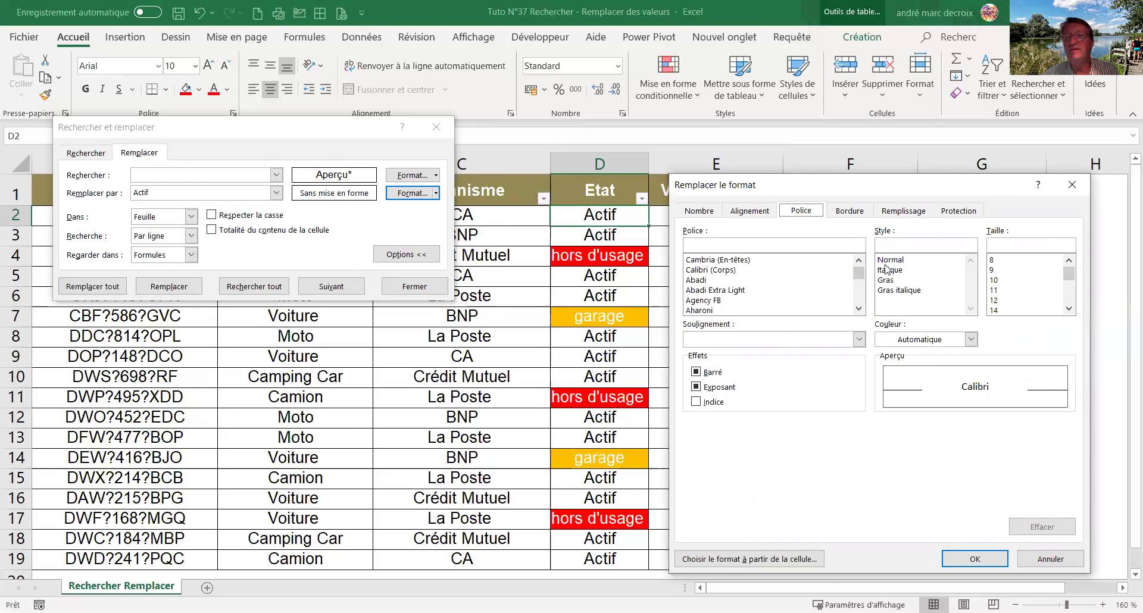
left_click(972, 340)
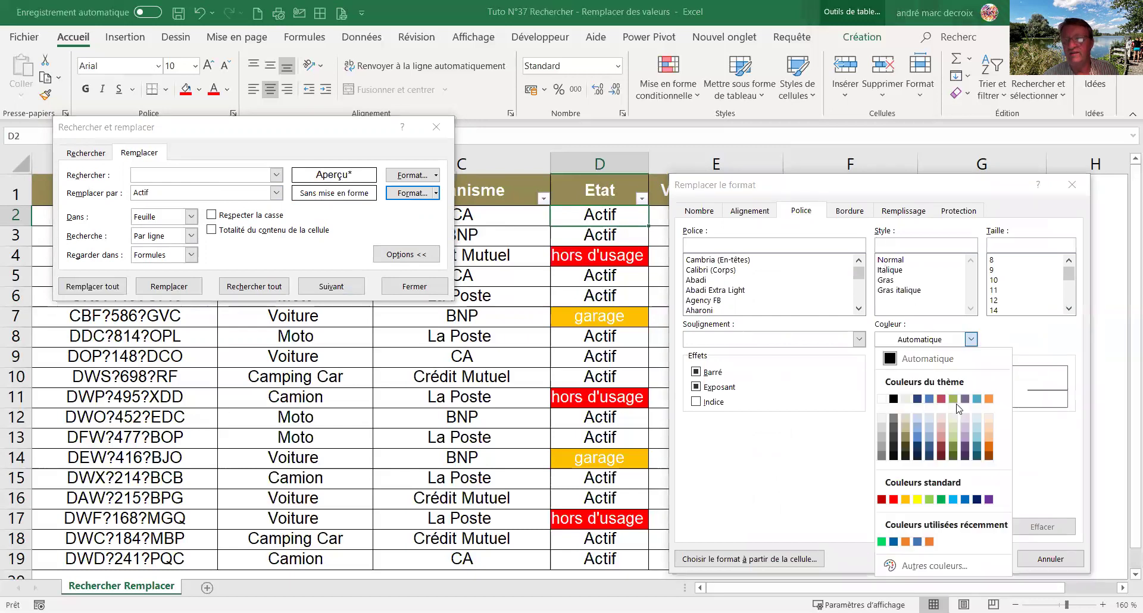
left_click(929, 499)
left_click(888, 281)
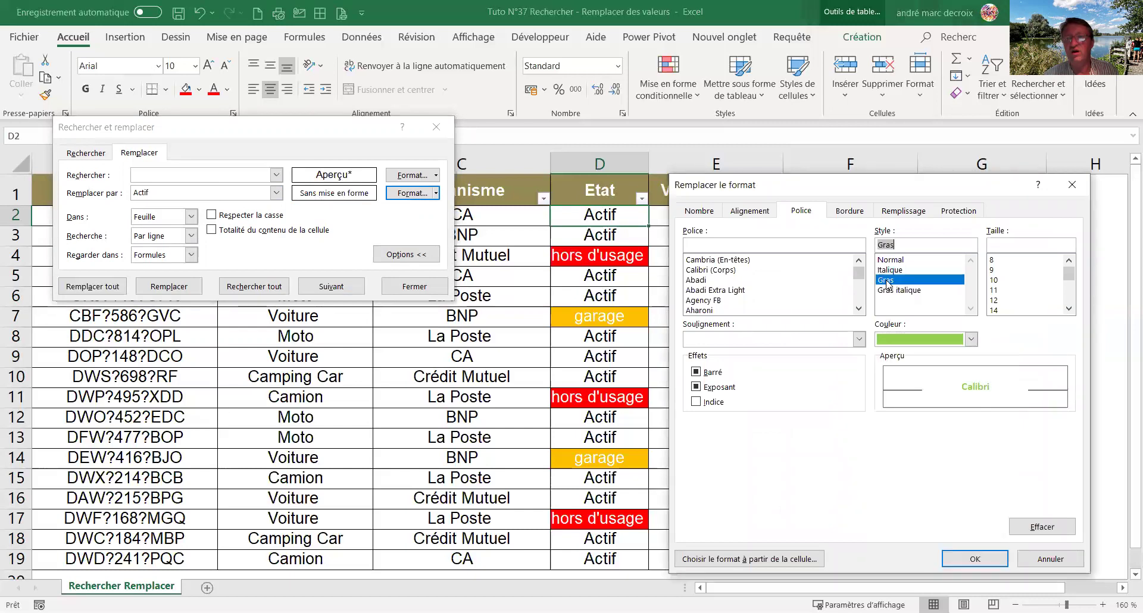
left_click(959, 560)
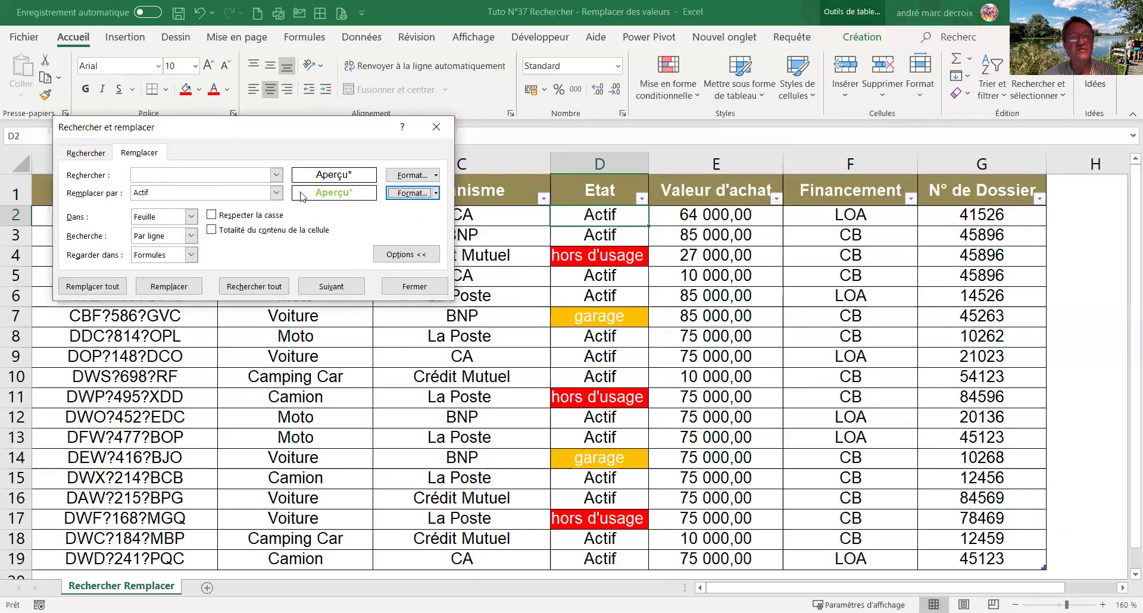
- Replace all matches in the Etat column D with the light green, bold "Actif"
left_click(569, 167)
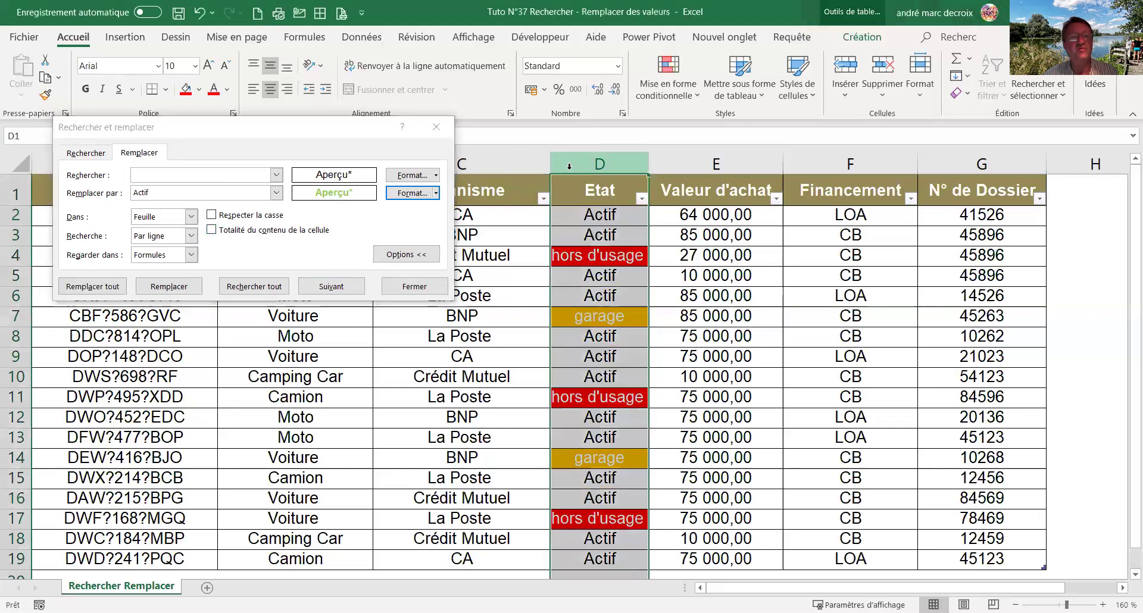
left_click(94, 287)
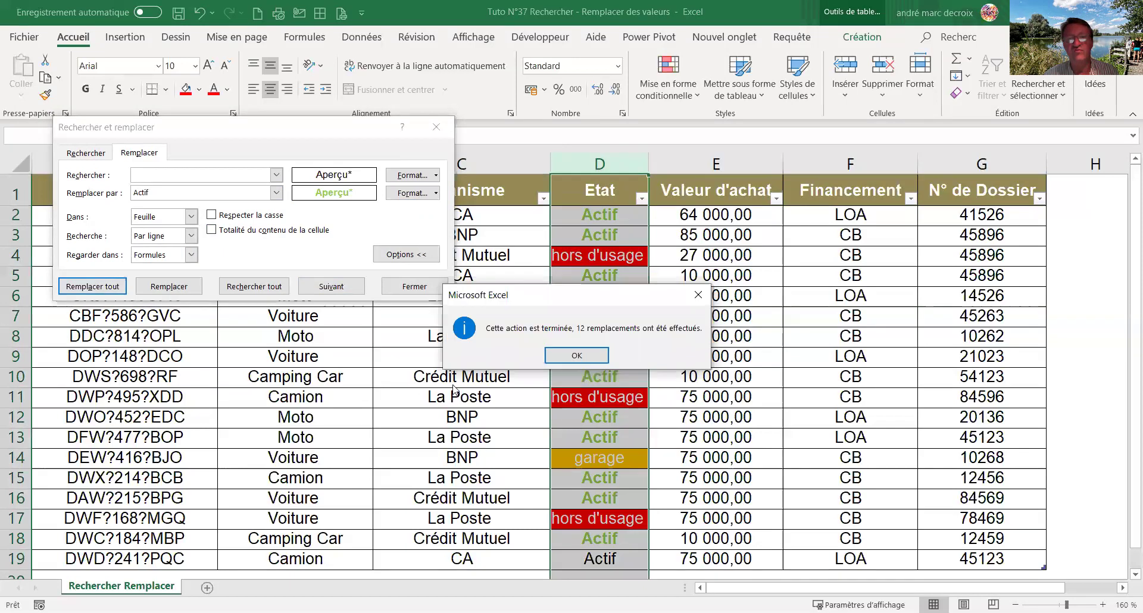
left_click(562, 357)
left_click(527, 348)
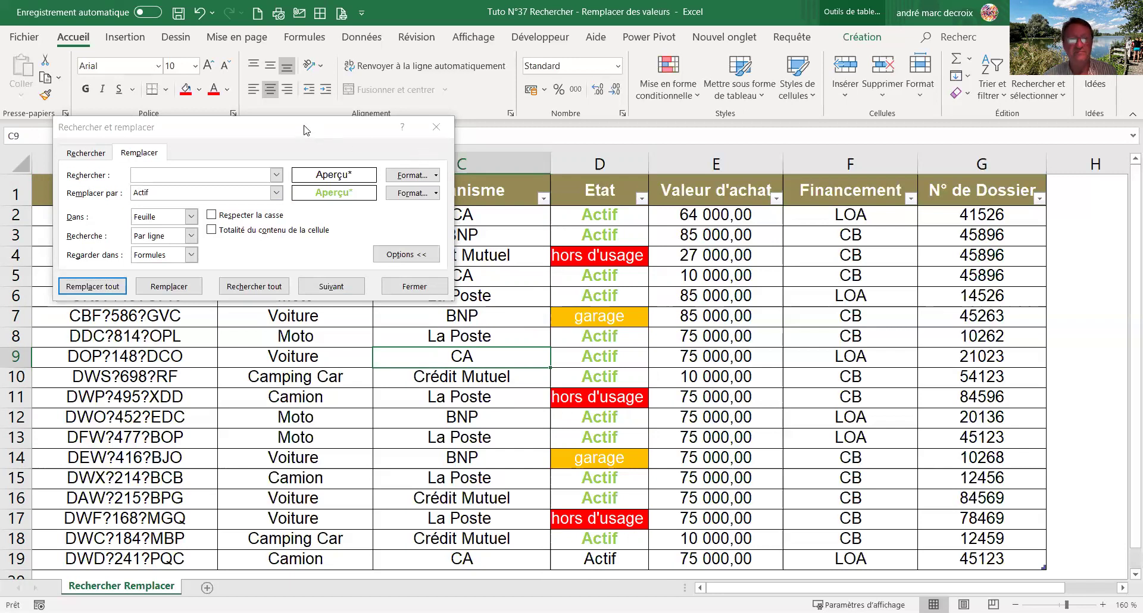
- Uncover the Immatriculation column, clear both the search format and the green replacement format, and collapse the extended replace options
left_click_drag(303, 130, 749, 77)
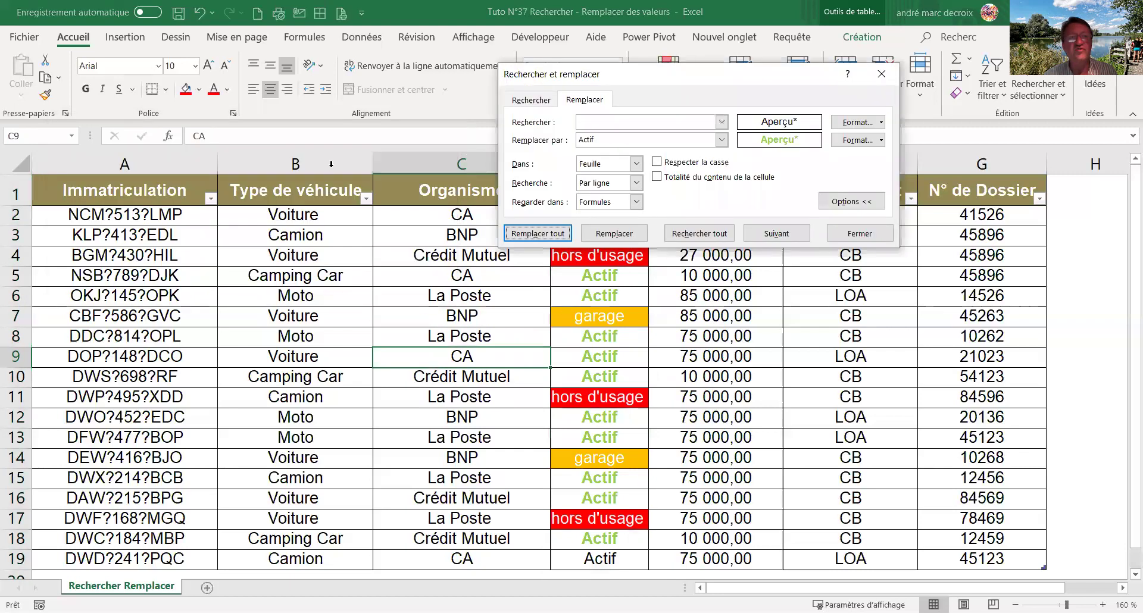
left_click(86, 215)
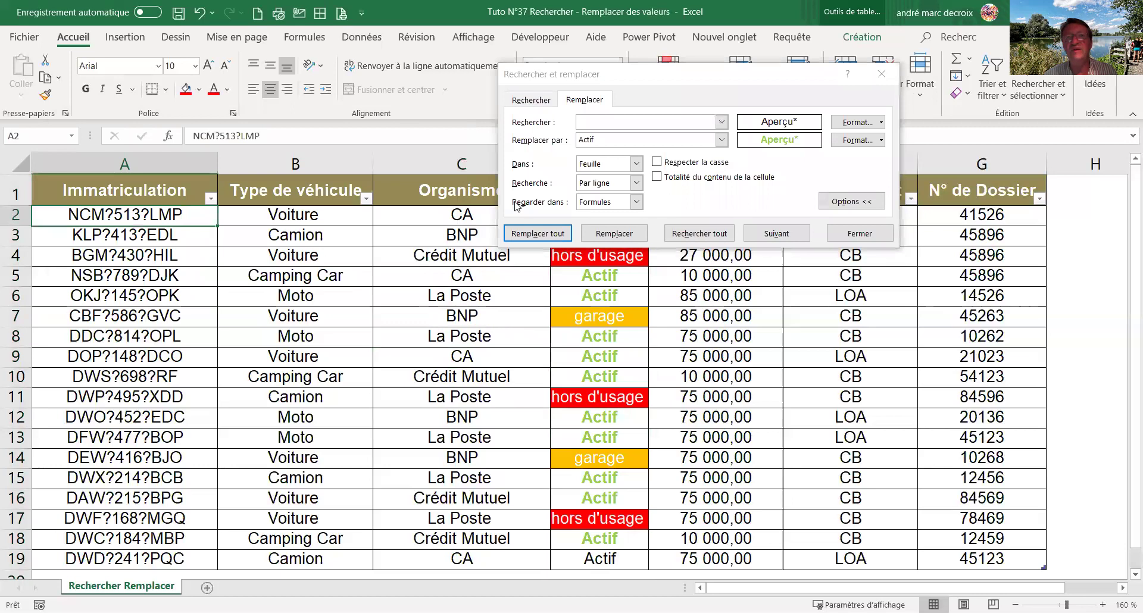
left_click(883, 122)
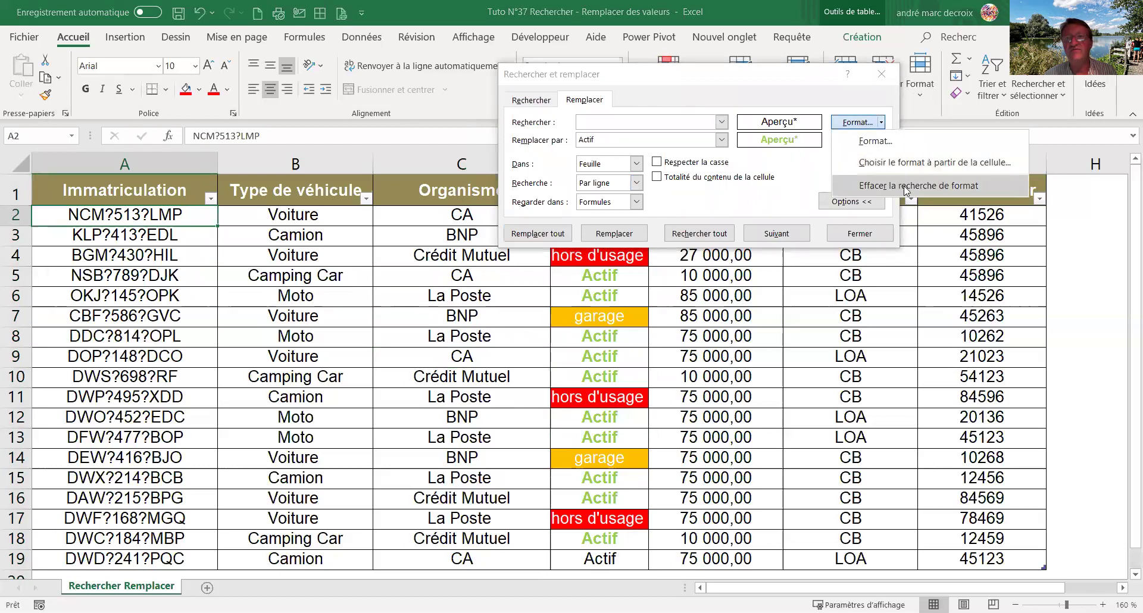
left_click(906, 188)
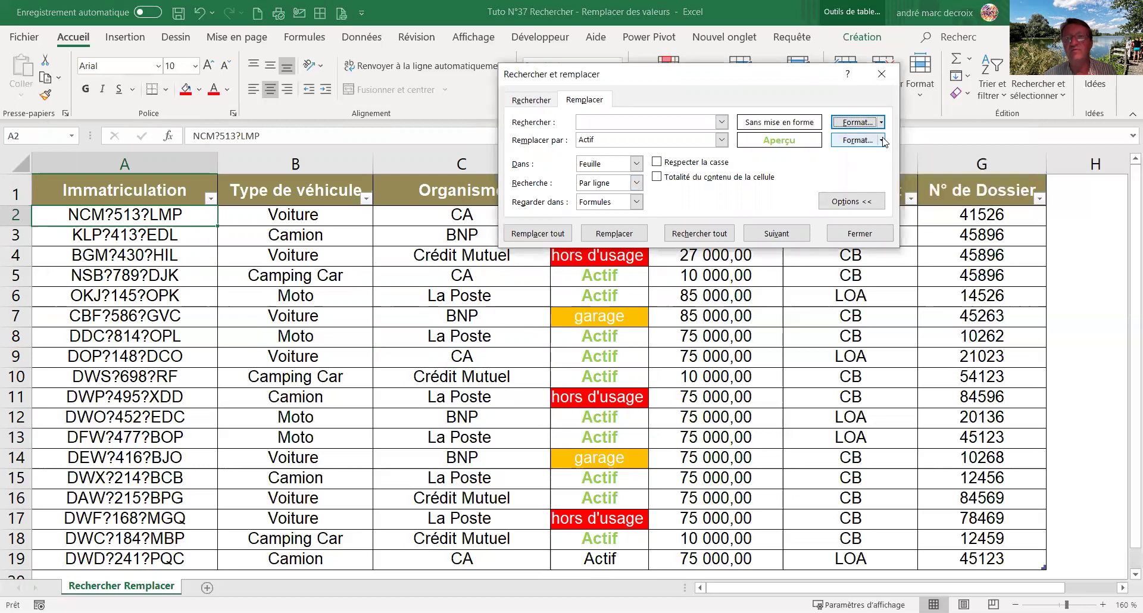
left_click(883, 140)
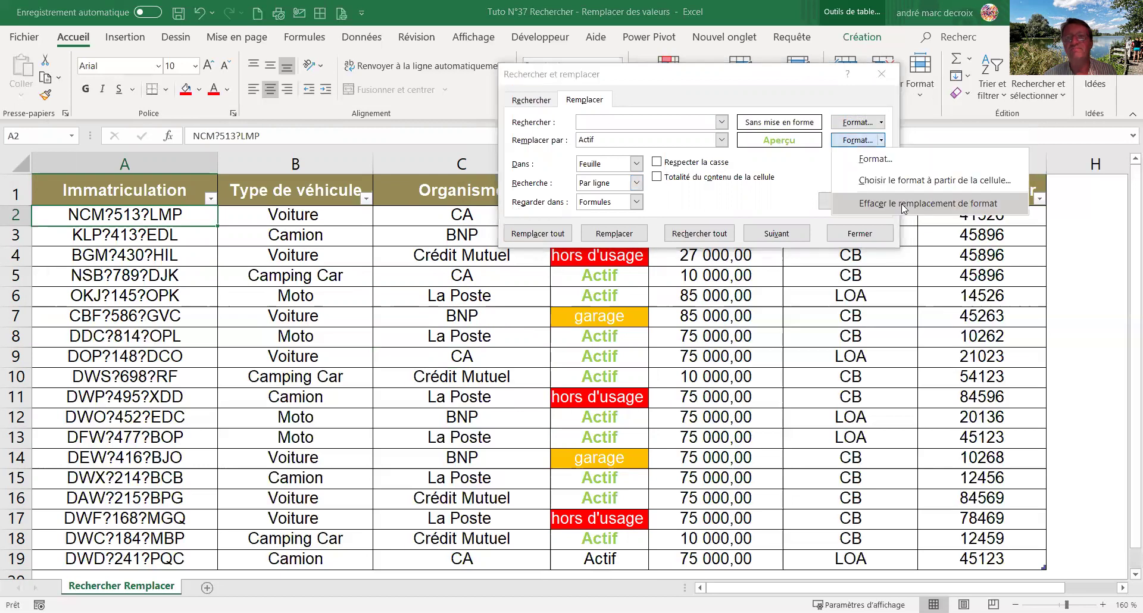
left_click(902, 203)
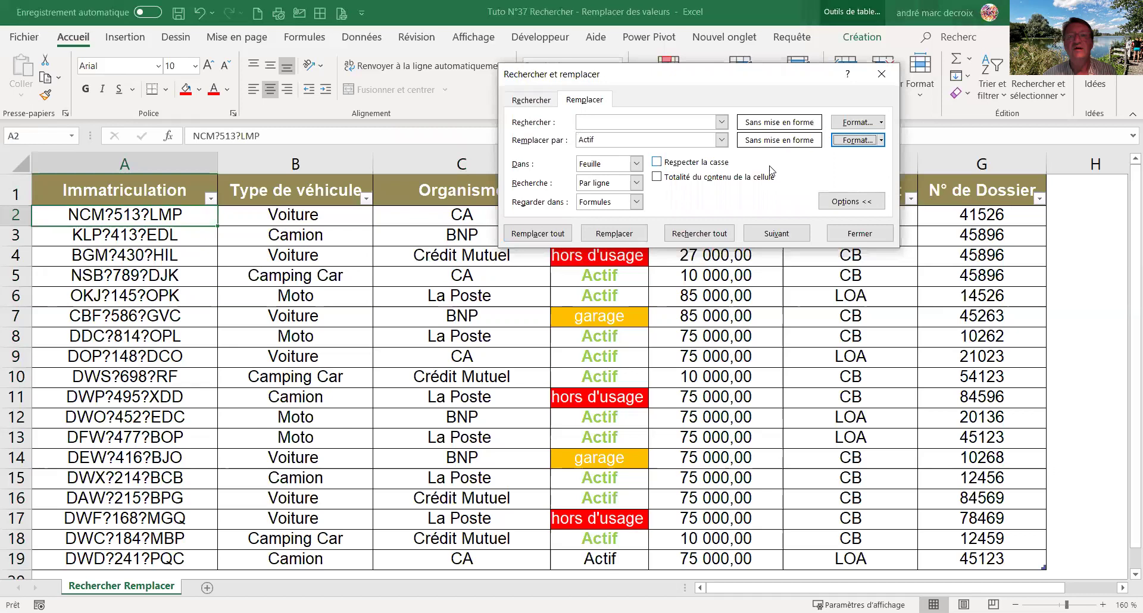
left_click(836, 203)
- Set the search text to "~?" to target literal question marks
left_click(586, 122)
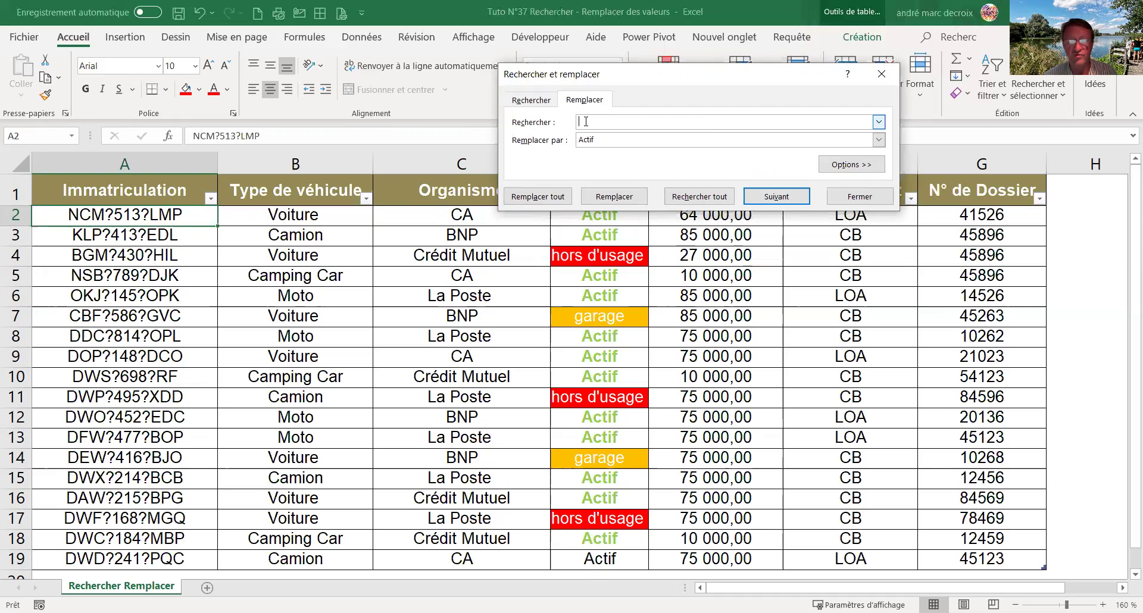
type("?")
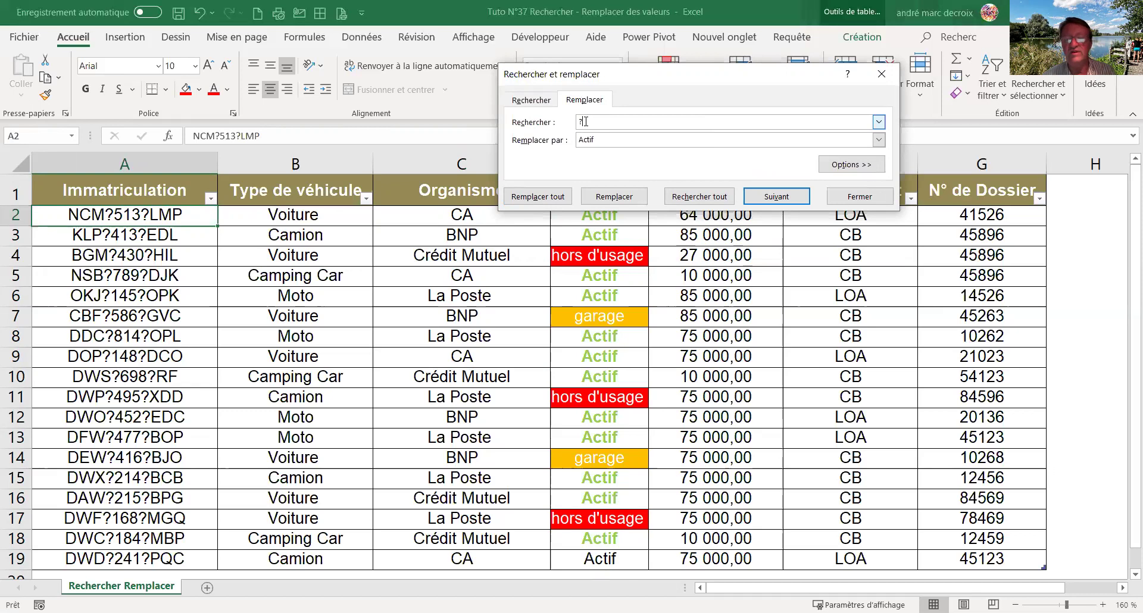
key("BackSpace")
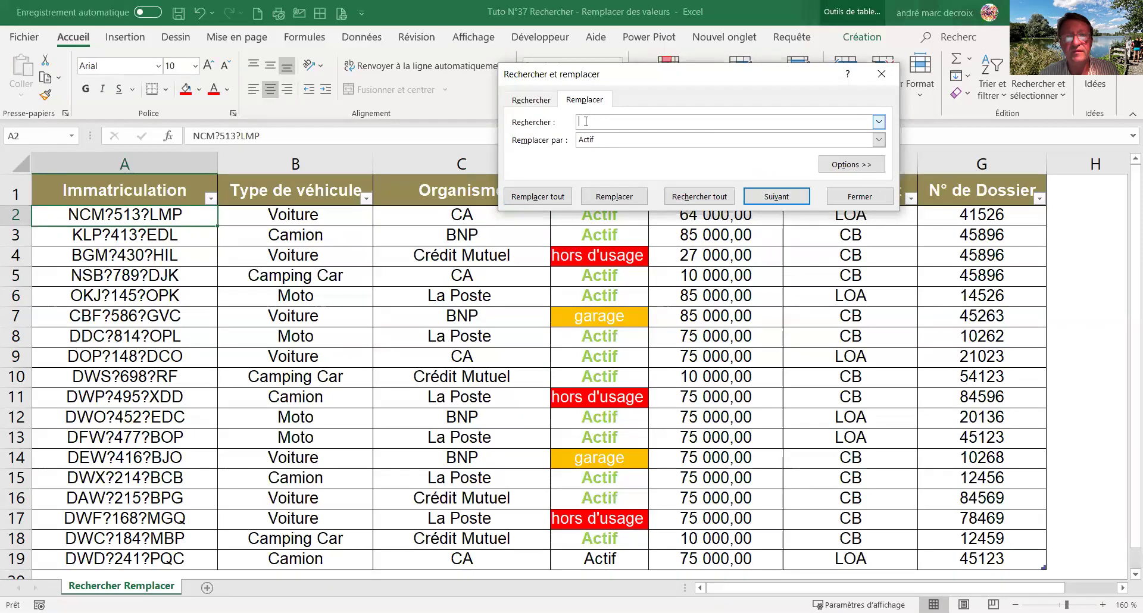
type("~")
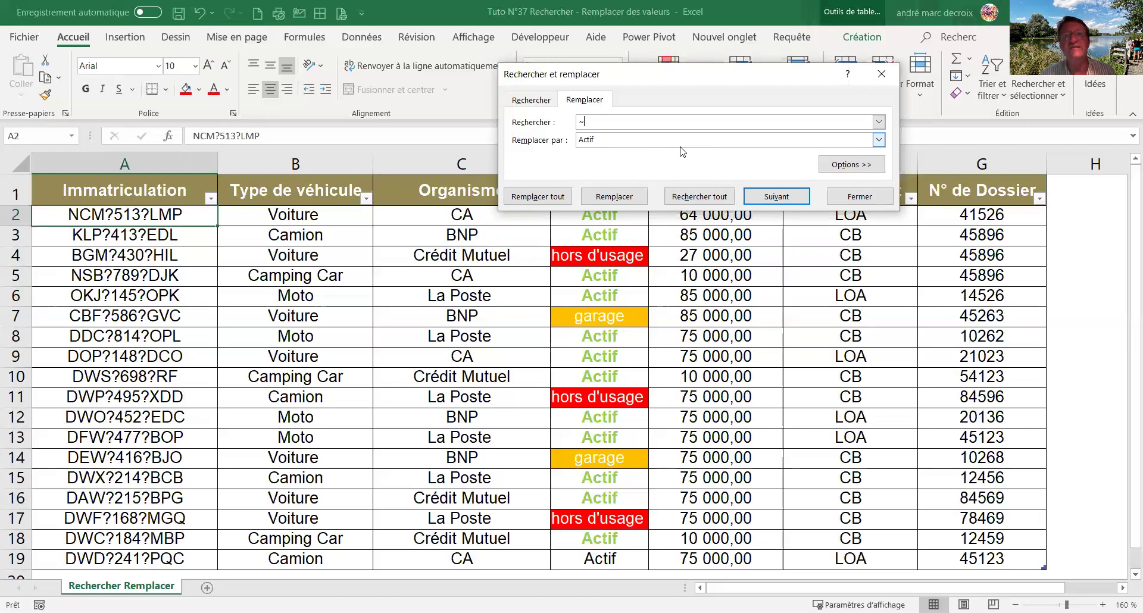
type("?")
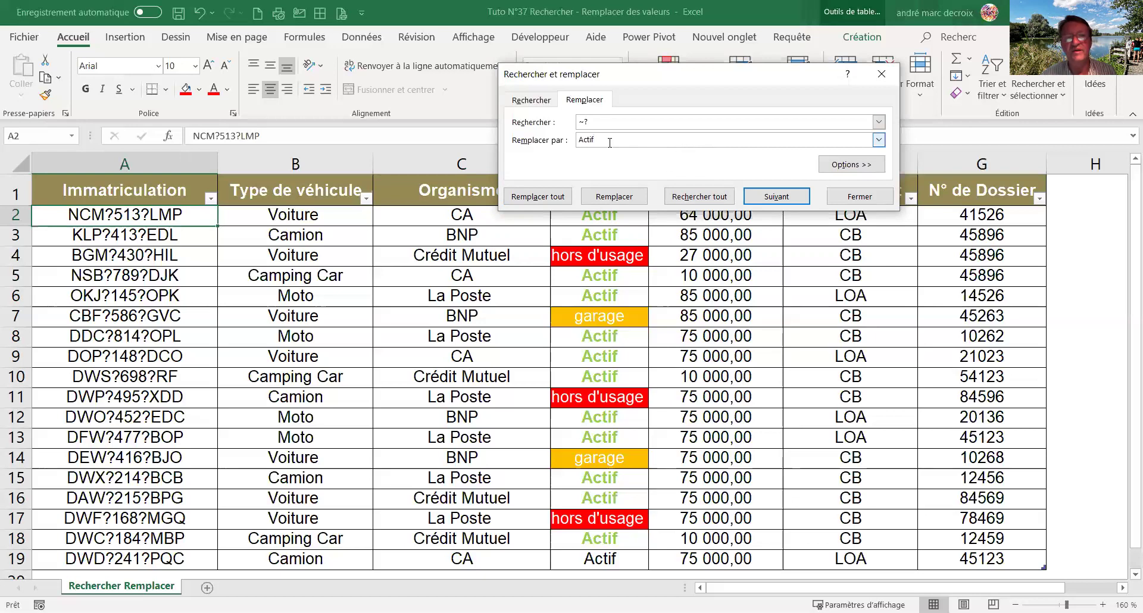
- Change the replacement text to a hyphen "-"
key("BackSpace")
key("BackSpace")
key("BackSpace")
key("BackSpace")
key("BackSpace")
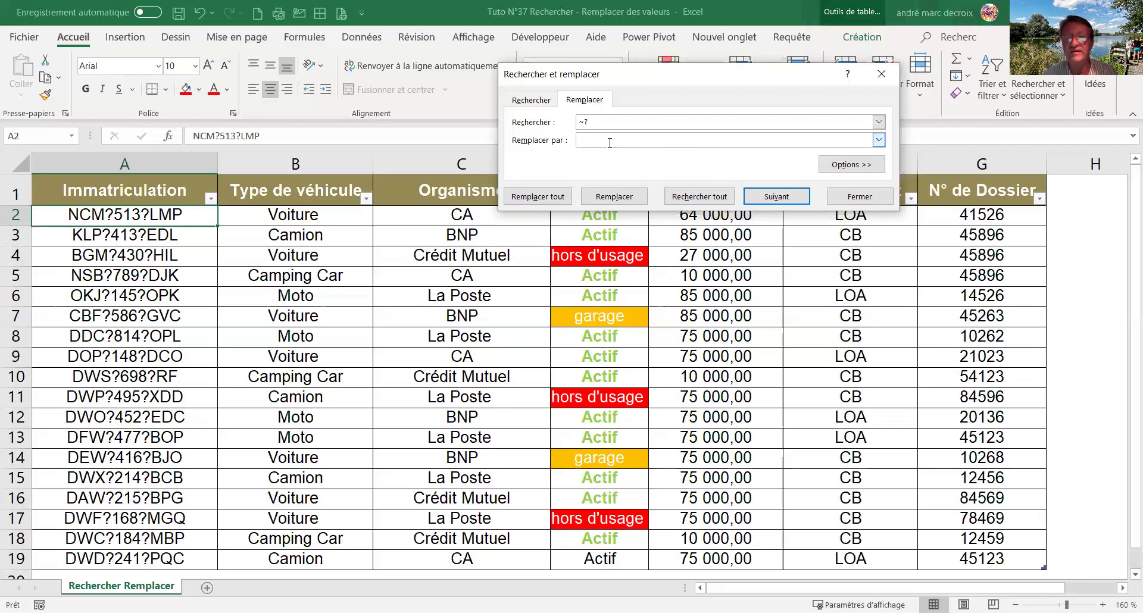
type("-")
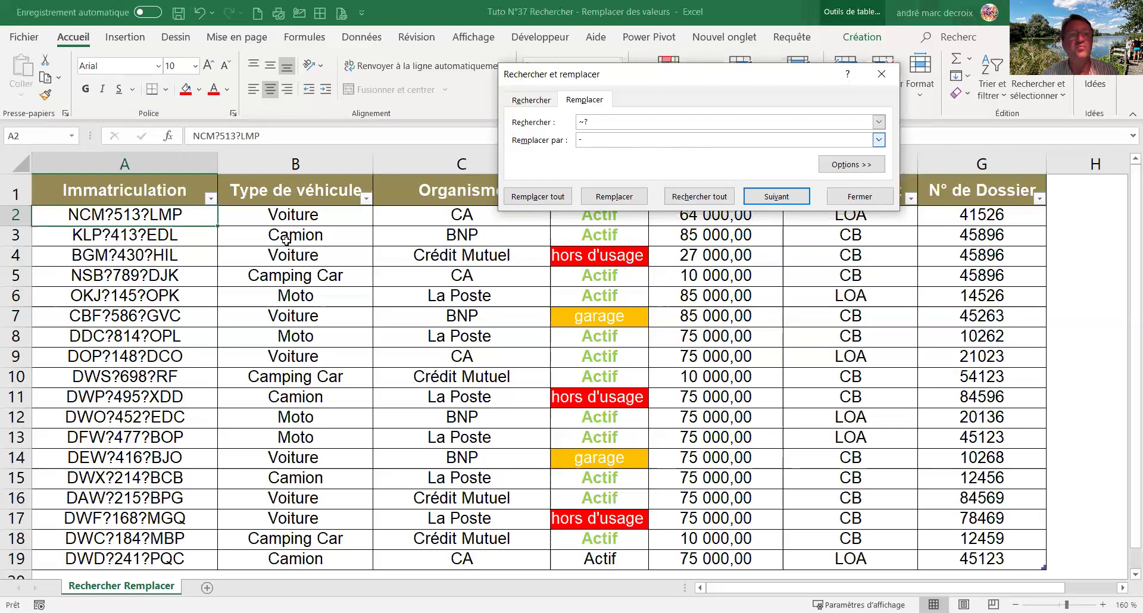
- Replace all question marks with hyphens in the Immatriculation column A
left_click(123, 161)
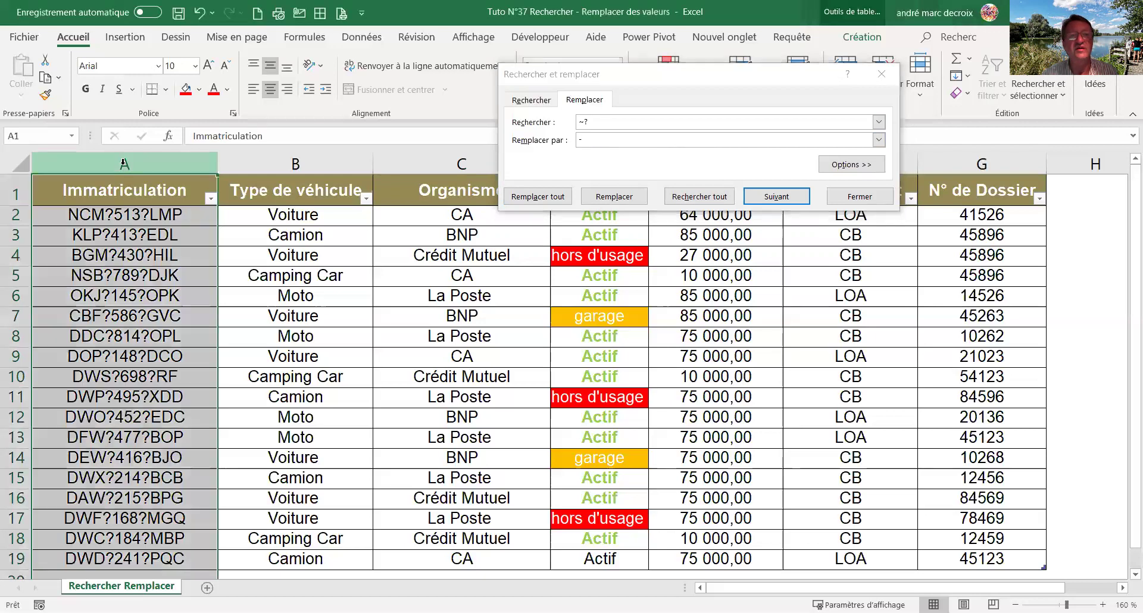
left_click(536, 197)
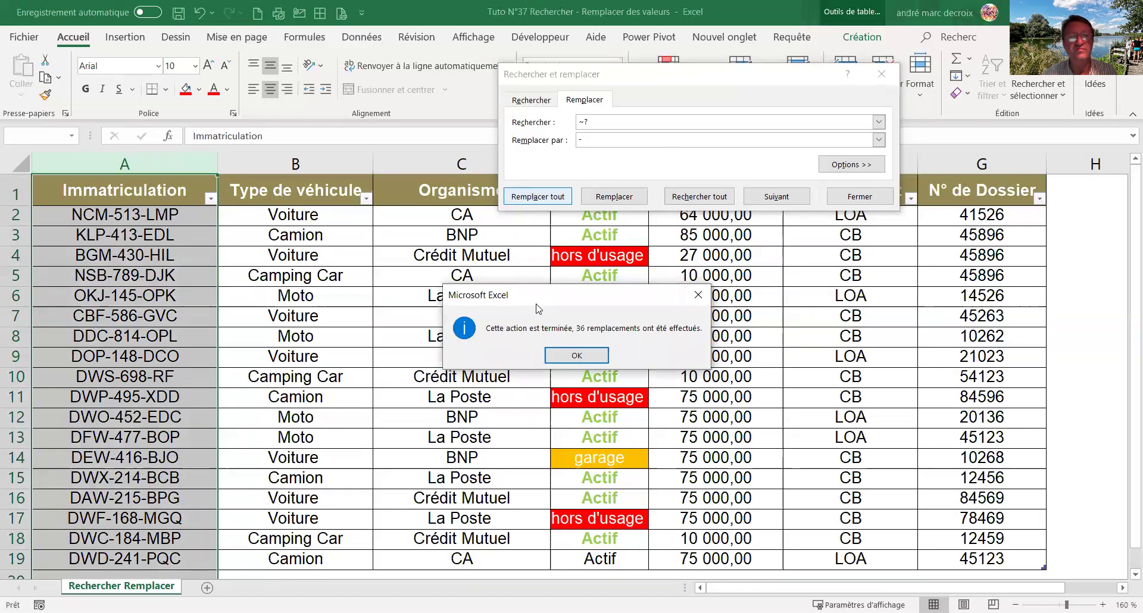
left_click(569, 356)
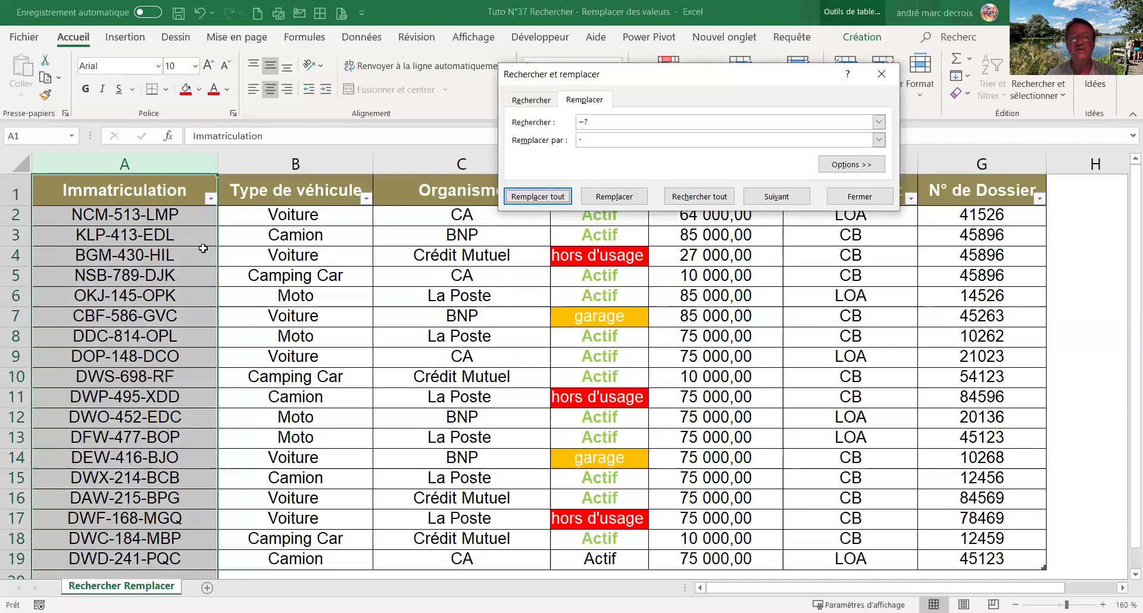
left_click(239, 239)
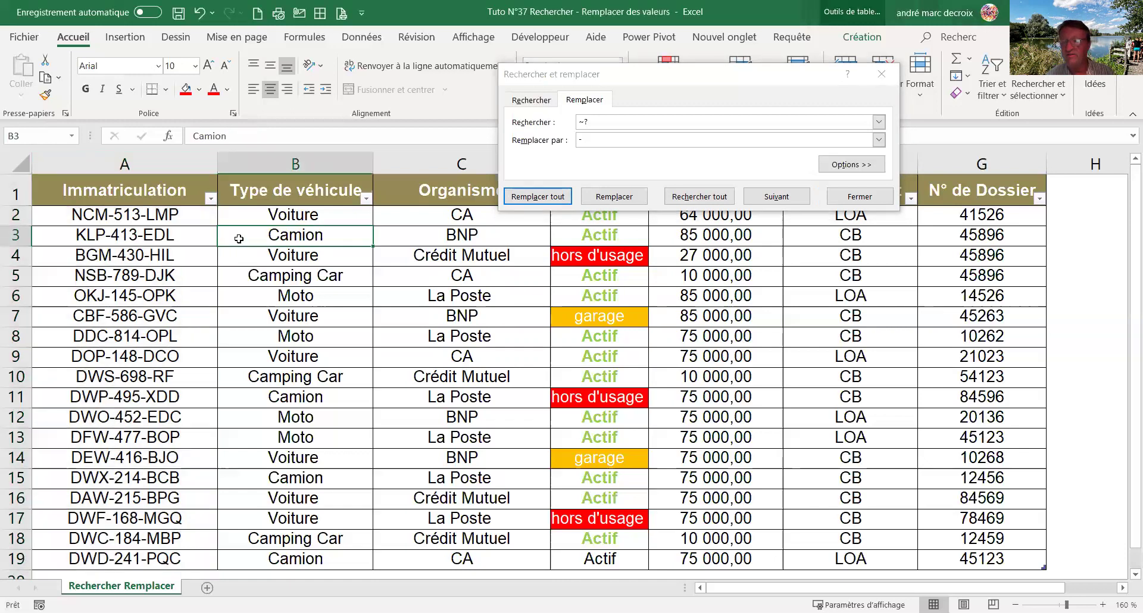